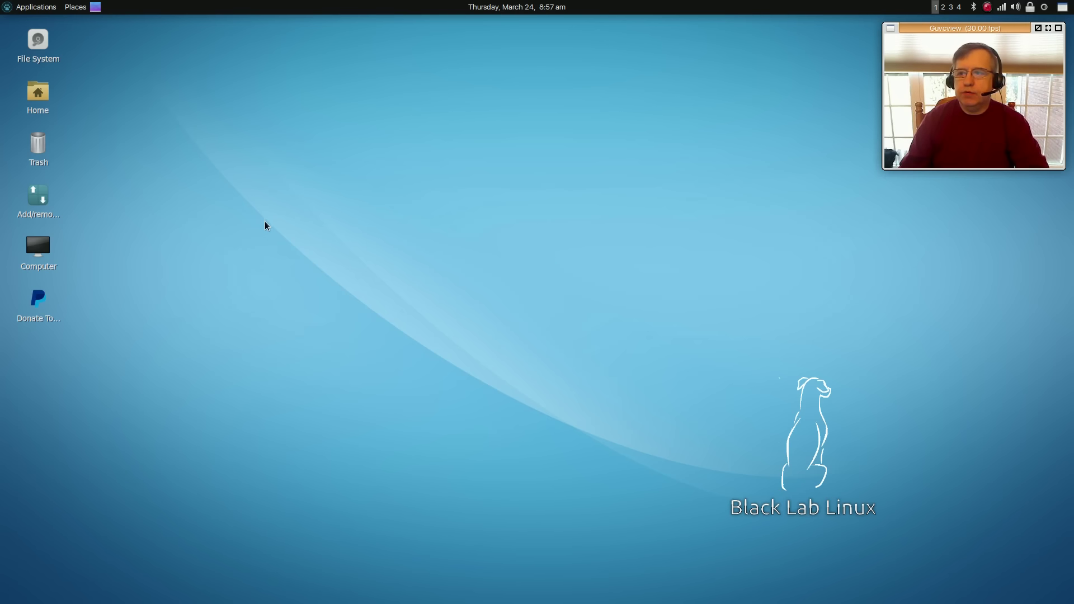
Step: Launch Firefox from the recently used applications menu and move its window toward the upper left
click(42, 9)
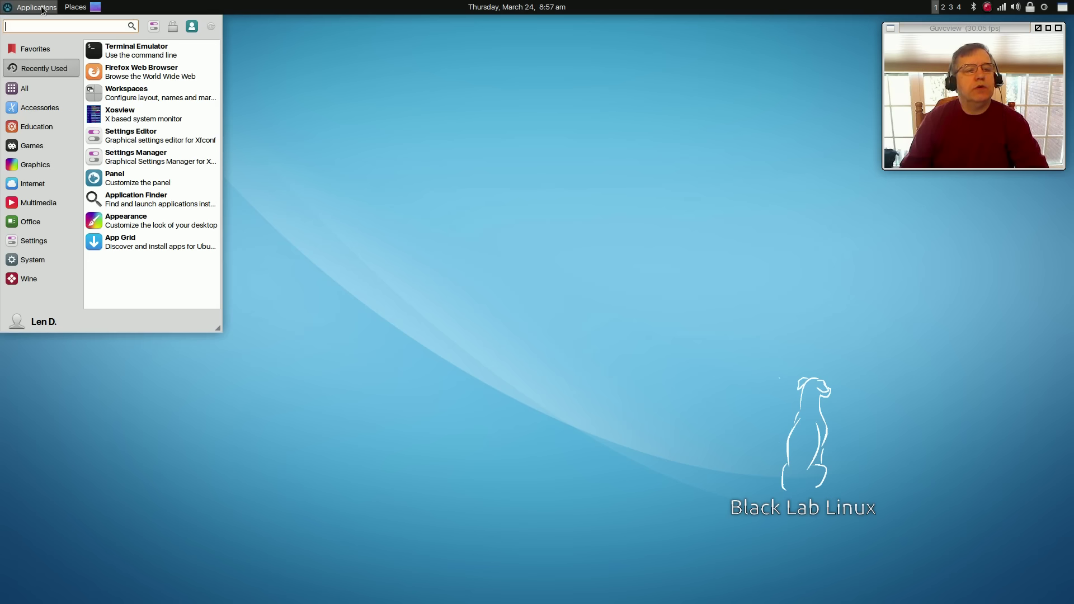
click(62, 45)
click(41, 67)
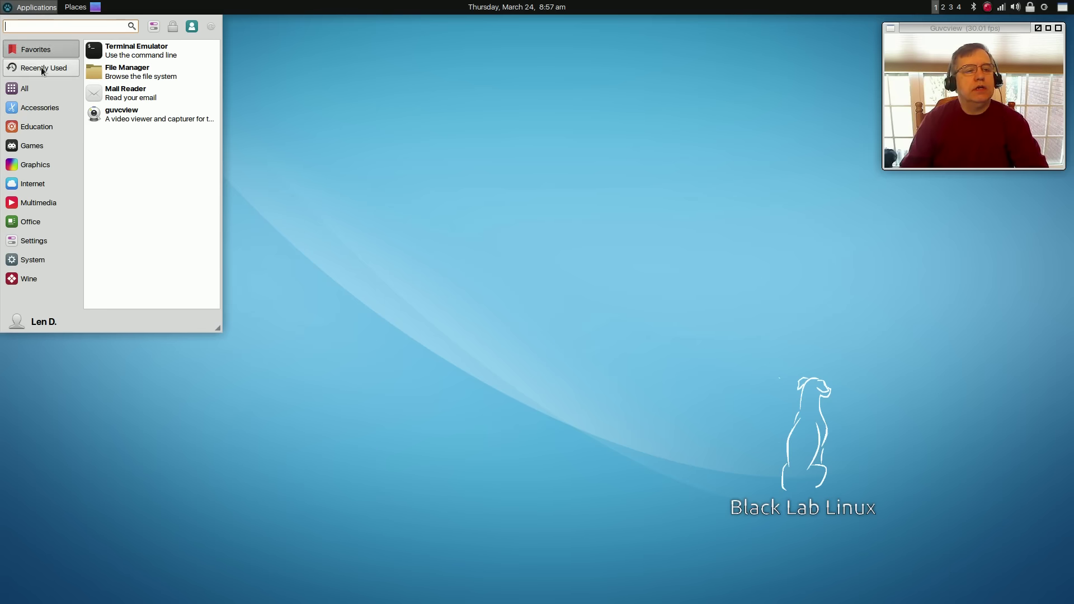
click(126, 74)
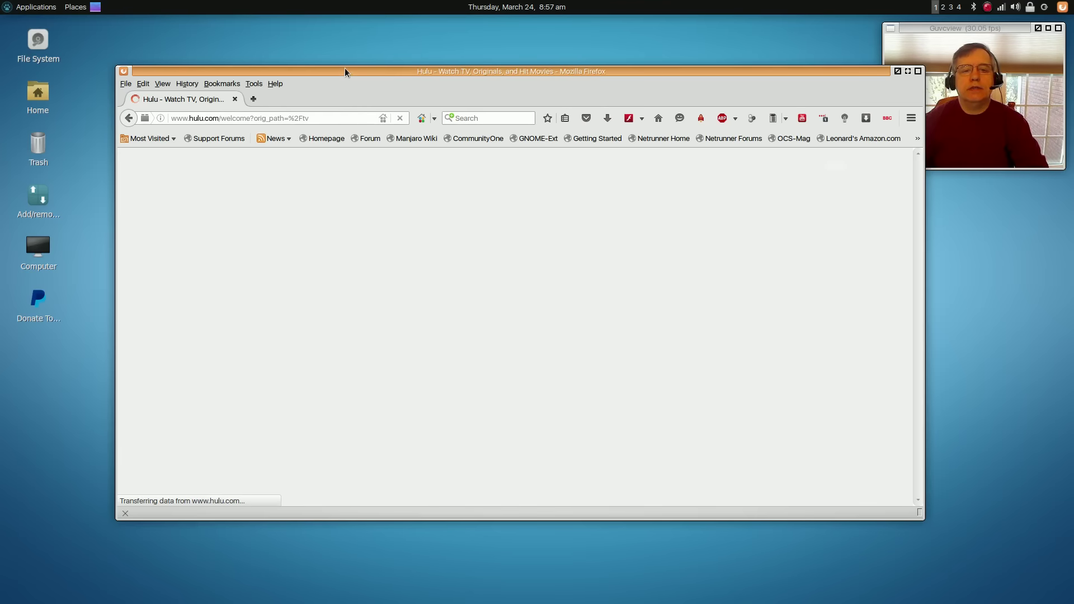
drag(345, 68, 297, 76)
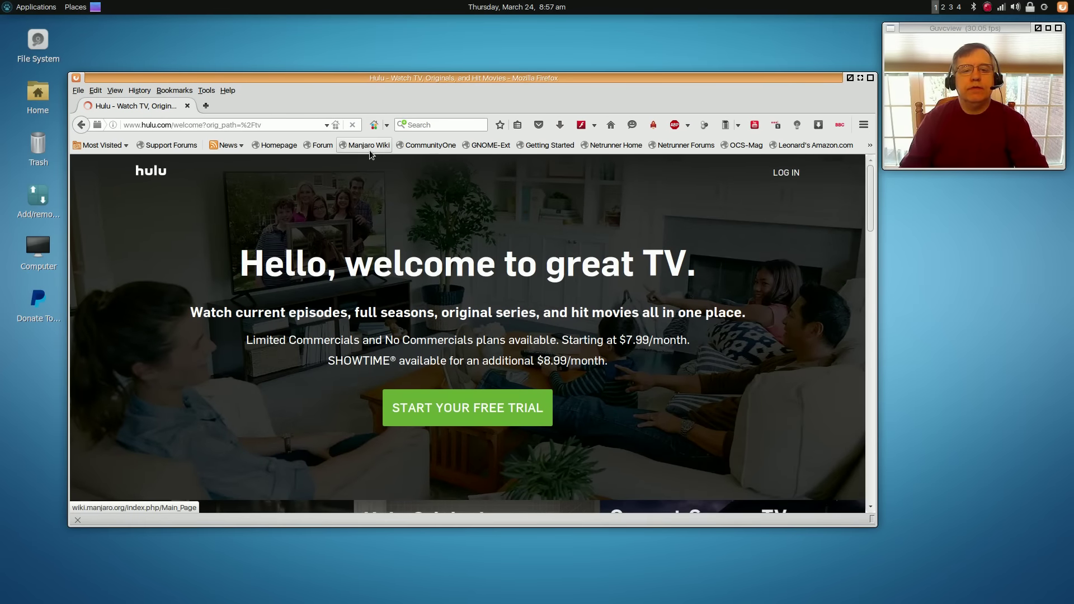
Step: Search the web for 'distrowatch' and open the DistroWatch site from the results
click(410, 124)
text(di)
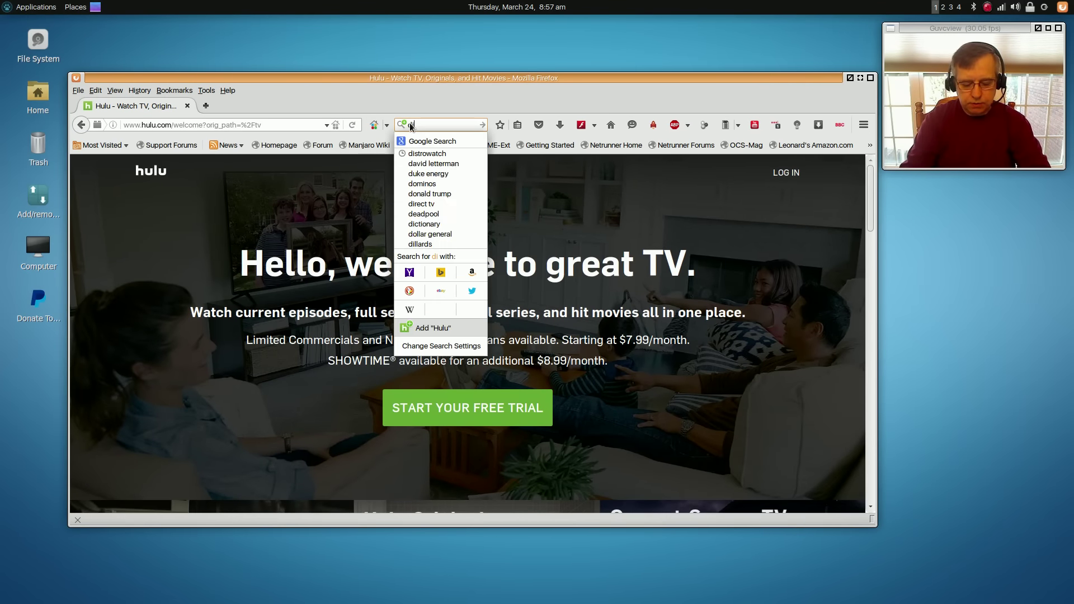
text(strowatch)
key(Return)
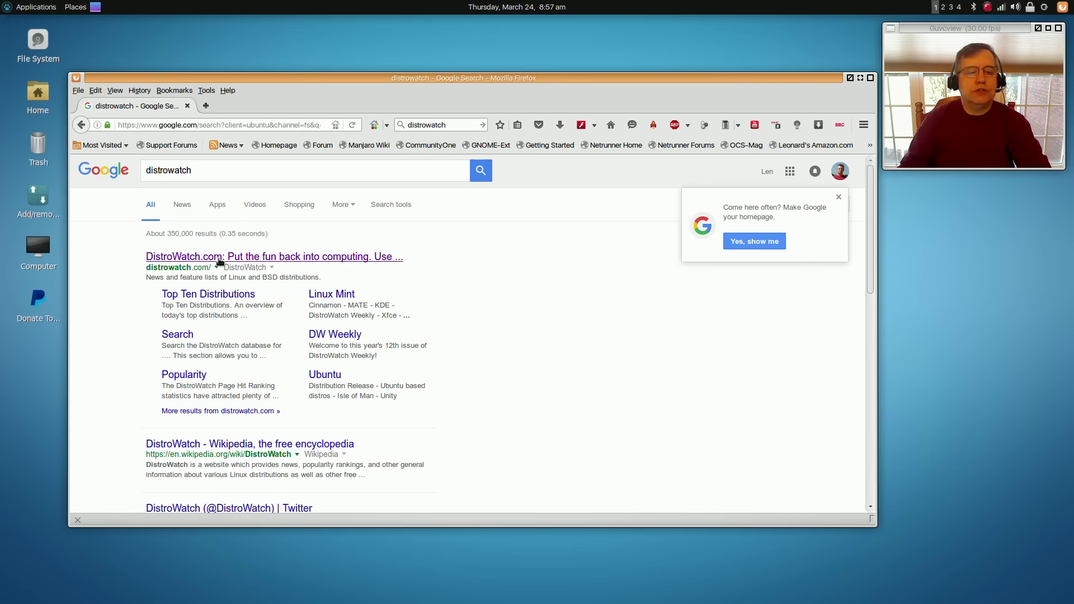
click(219, 258)
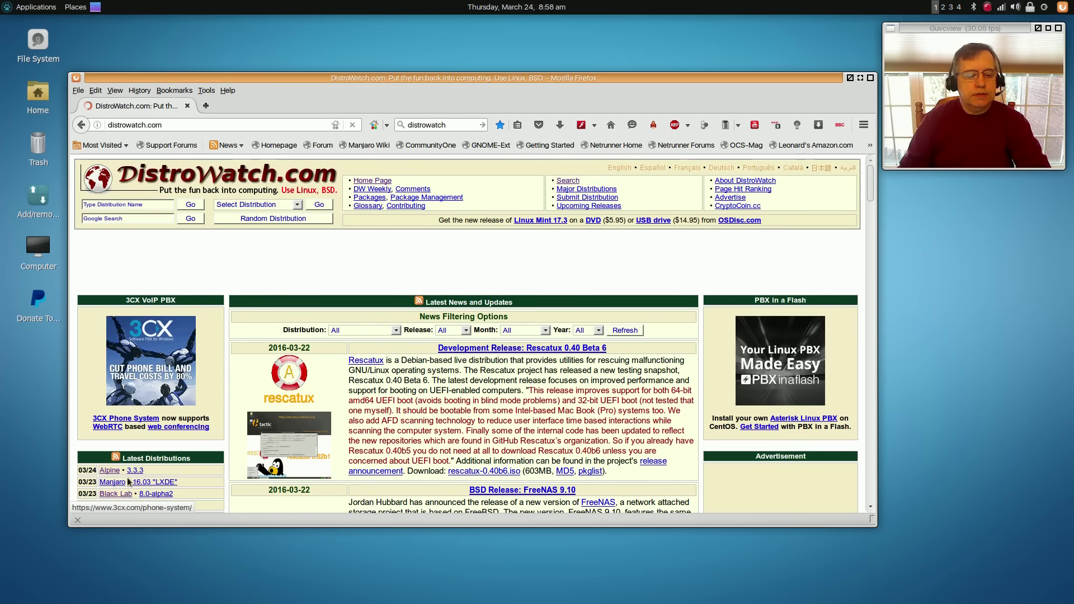
Step: Open DistroWatch's Black Lab Linux listing in a new tab and scroll down it
right_click(118, 492)
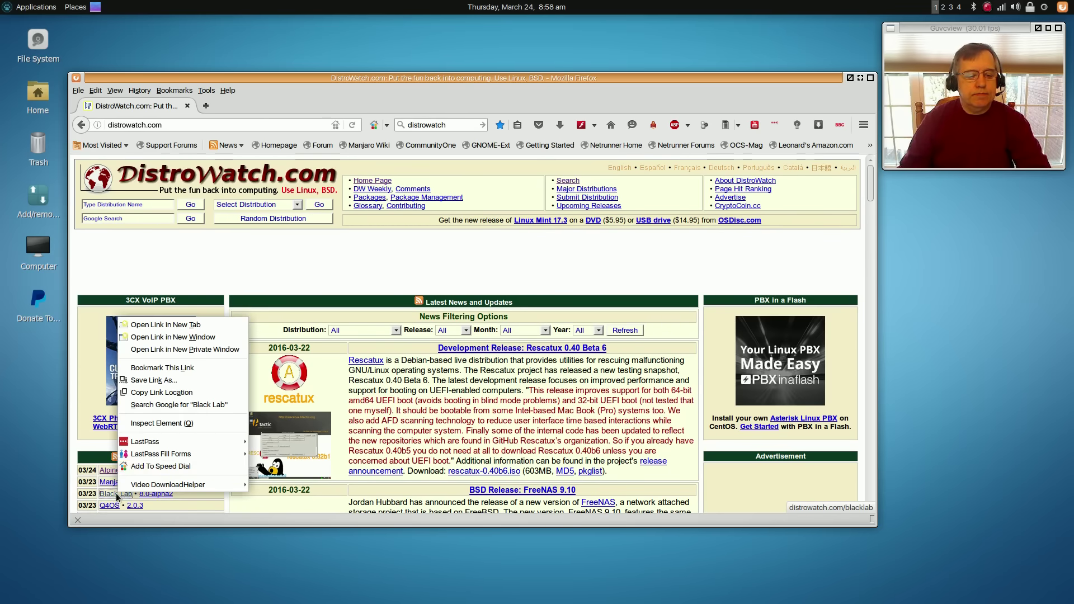
click(165, 324)
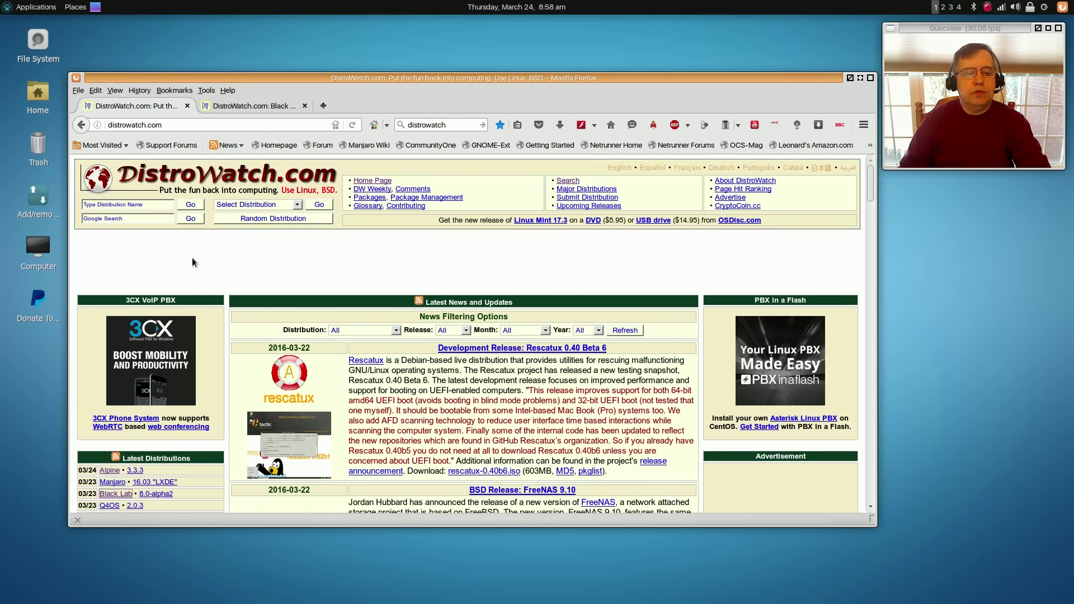
click(241, 106)
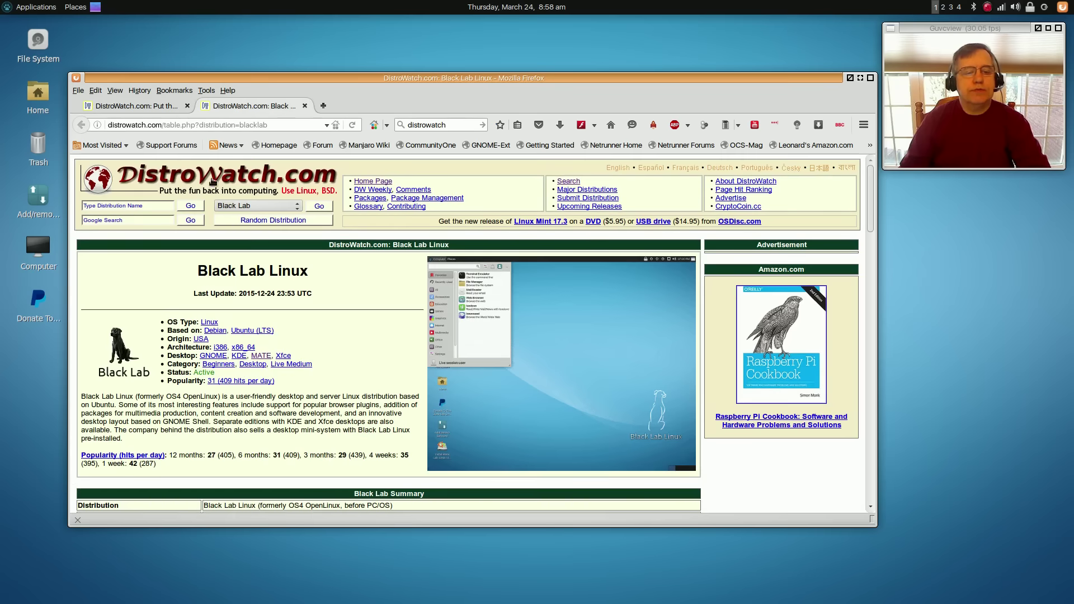
scroll(313, 308, down, 5)
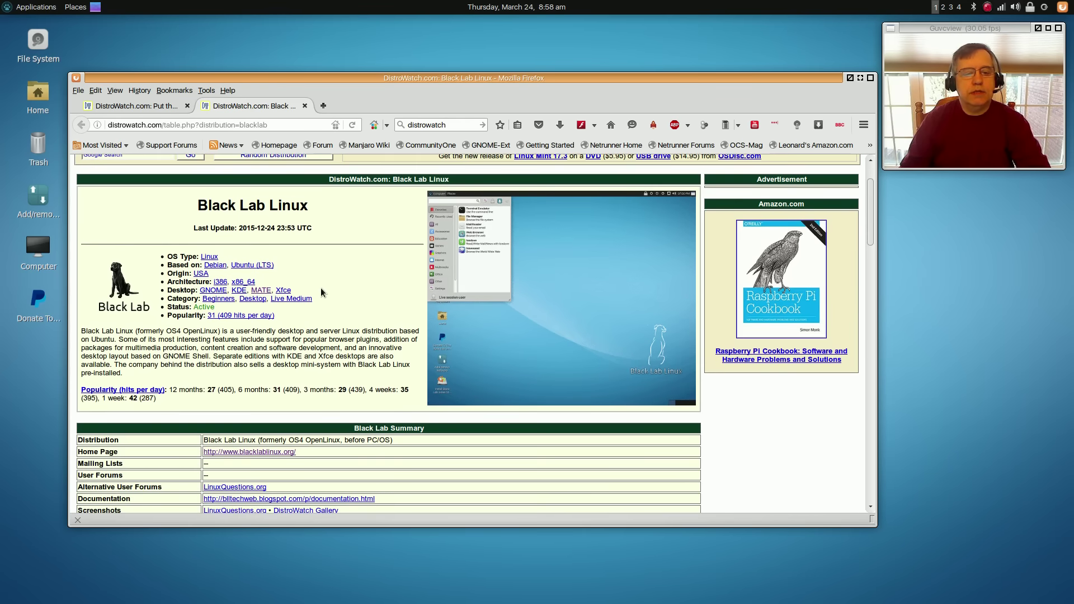
Step: Open blacklablinux.org and scroll through the Black Lab 8 'Onyx' Alpha 2 highlights
click(250, 384)
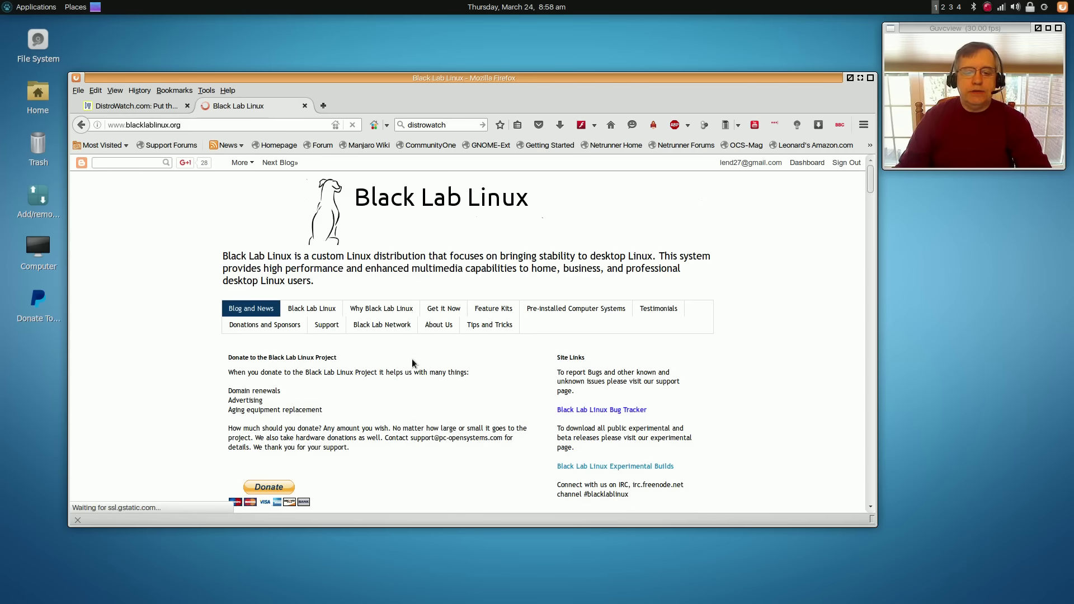
scroll(380, 330, down, 12)
scroll(394, 336, down, 1)
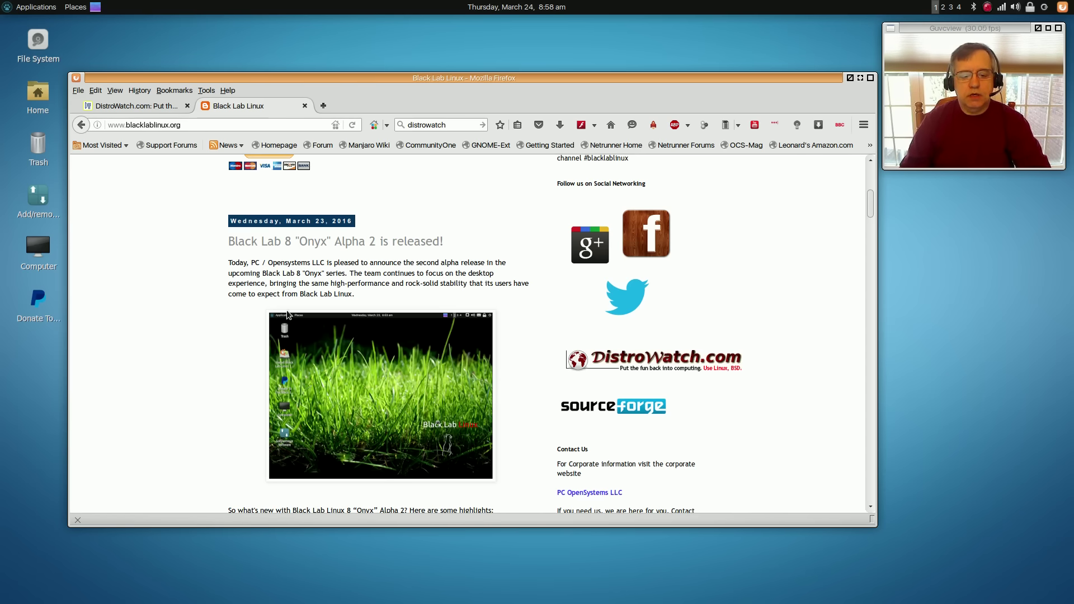
scroll(222, 334, down, 7)
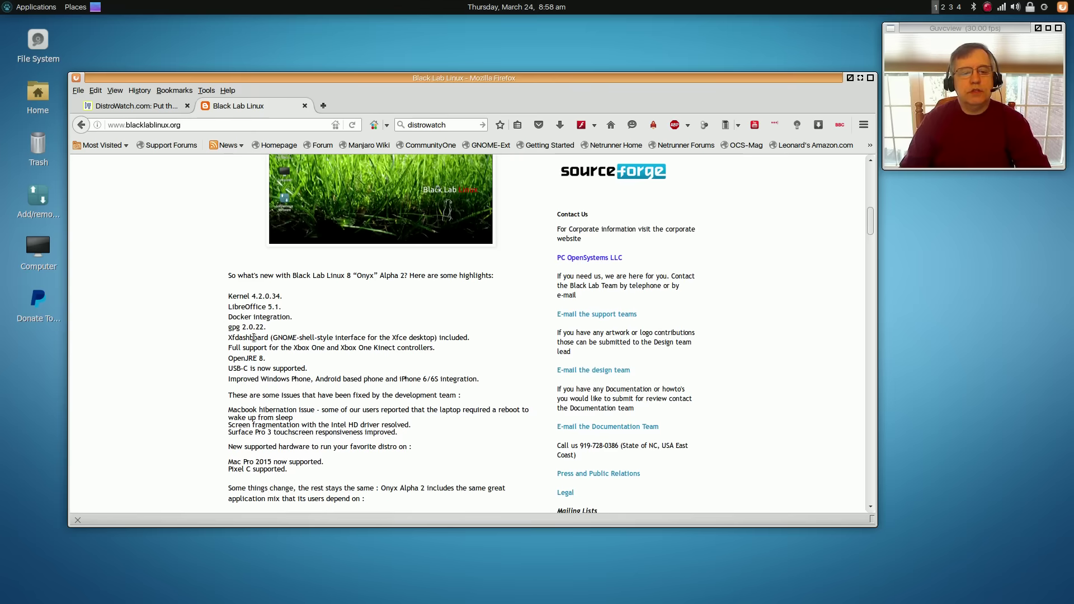
scroll(327, 326, down, 4)
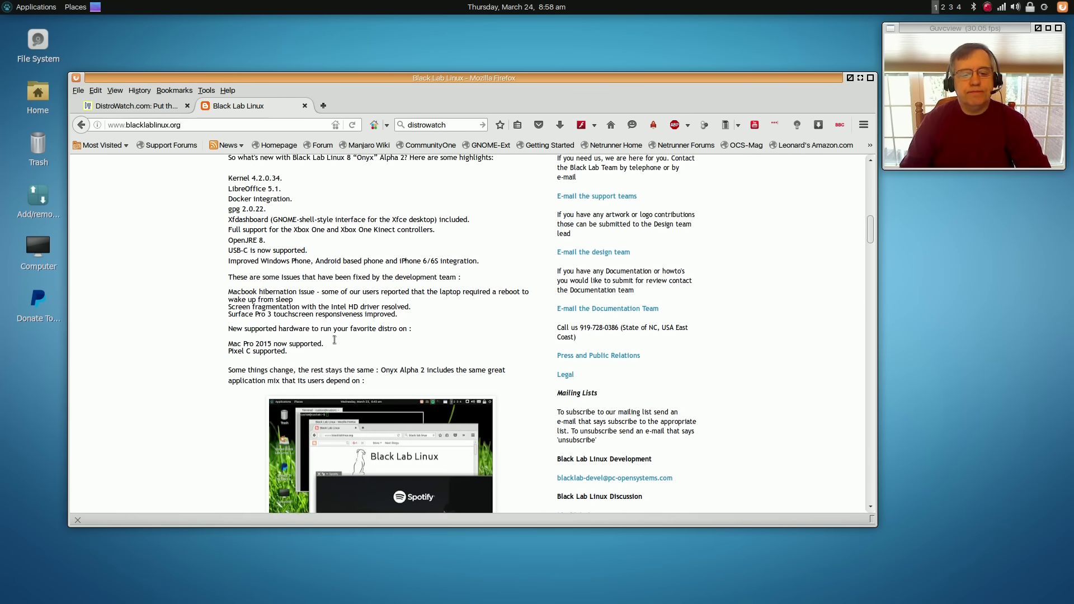
scroll(419, 310, up, 3)
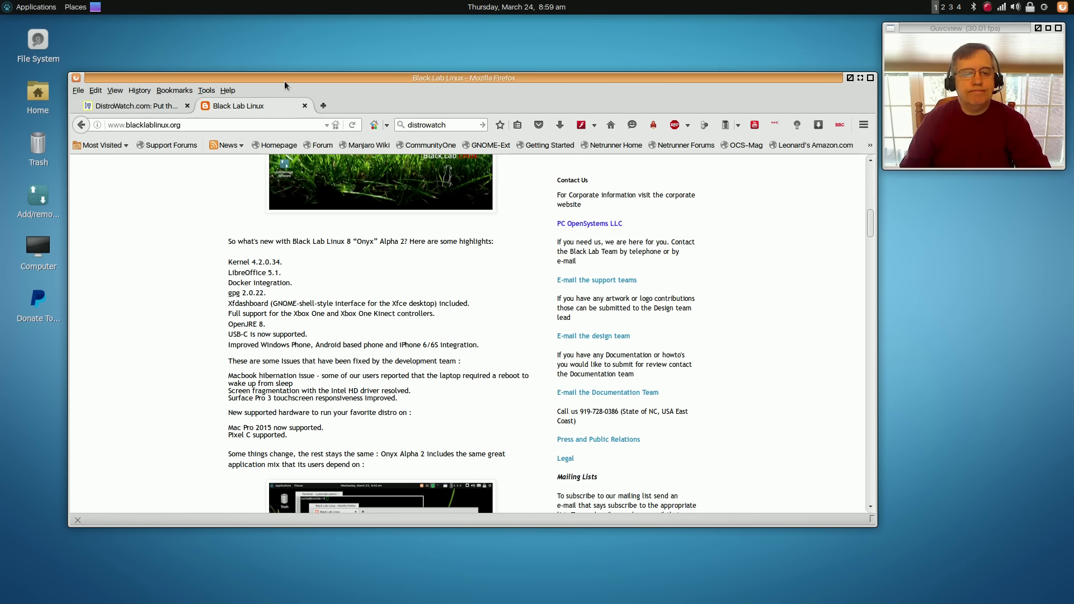
drag(284, 77, 277, 85)
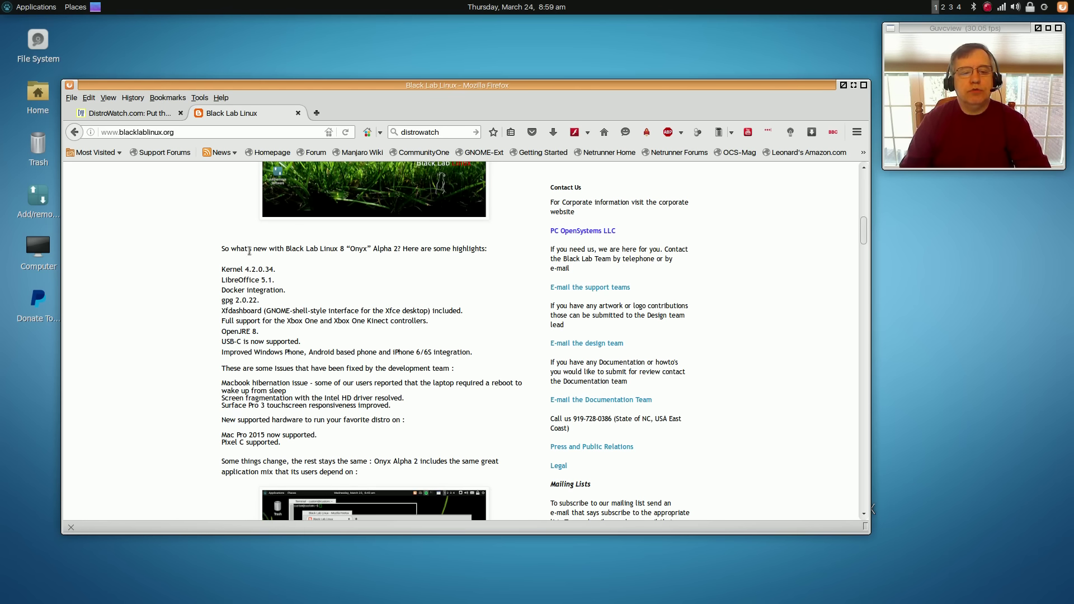
Step: In a new tab, search for 'xfdashboard' and open the webupd8 Xfdashboard article
click(317, 113)
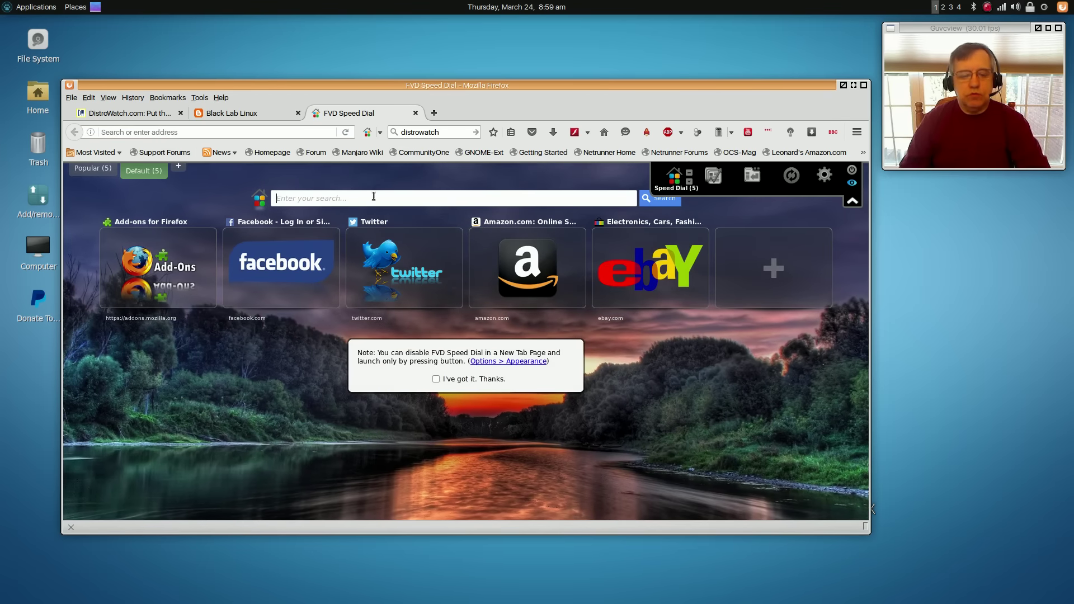
click(373, 196)
text(xfdashb)
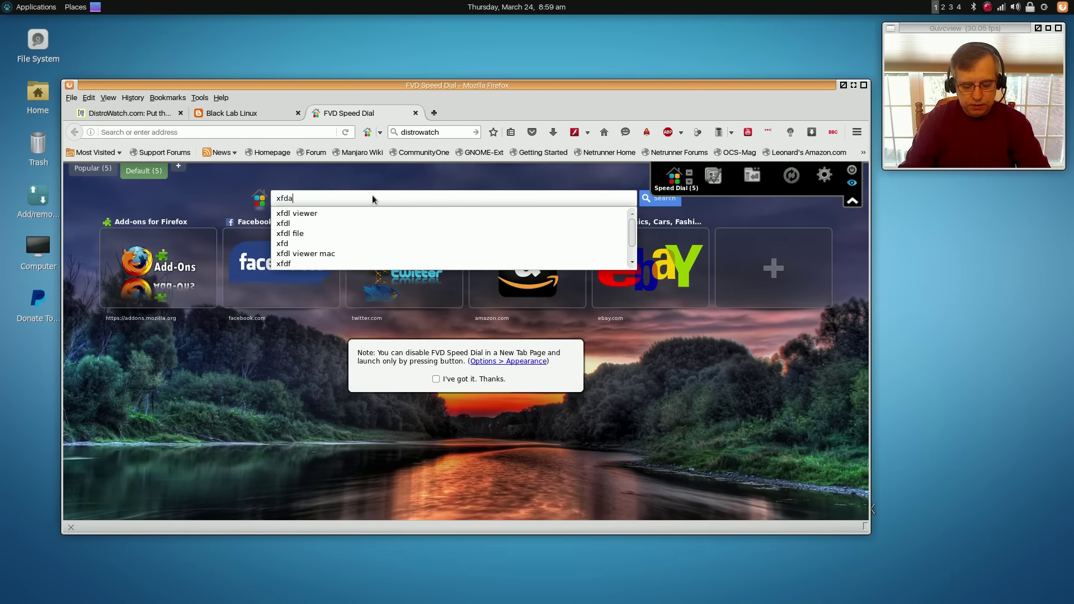
text(oard)
key(Return)
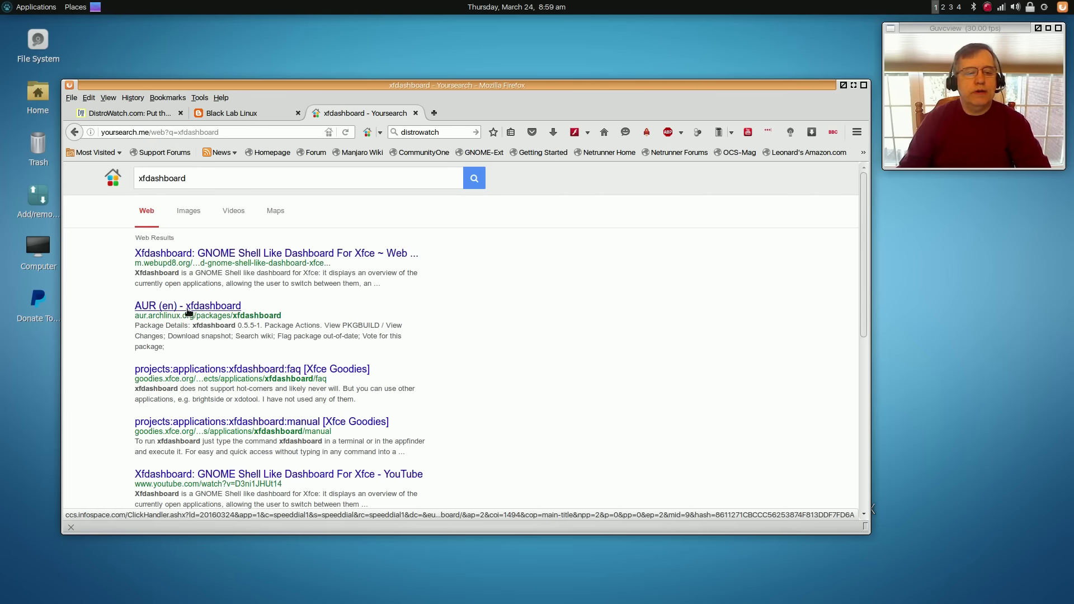
click(244, 254)
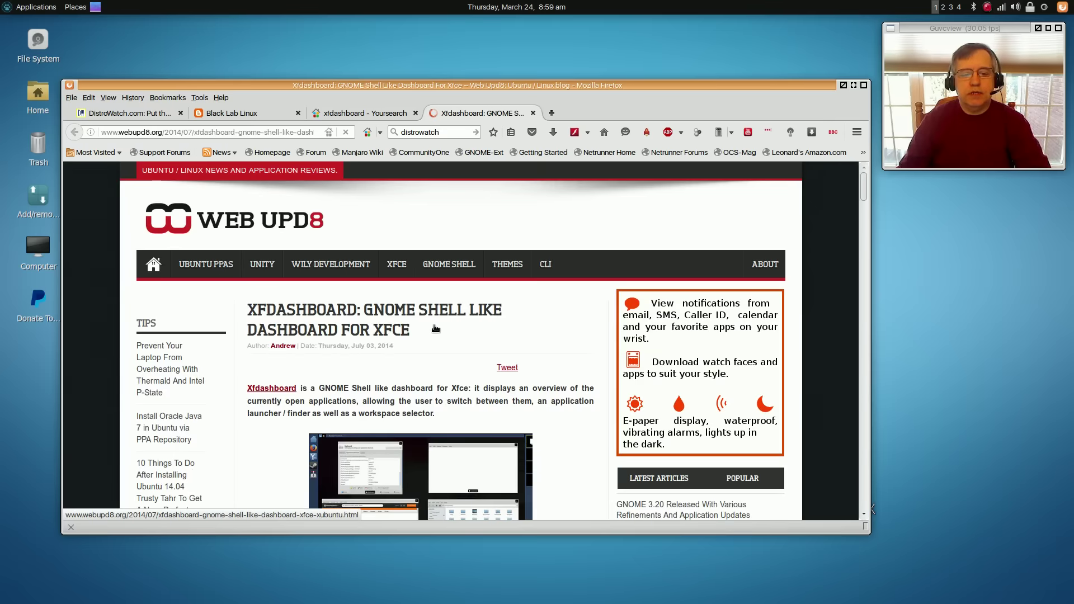
Step: Open the article's 'THIS' guide link in a new tab and switch to it
scroll(442, 329, down, 4)
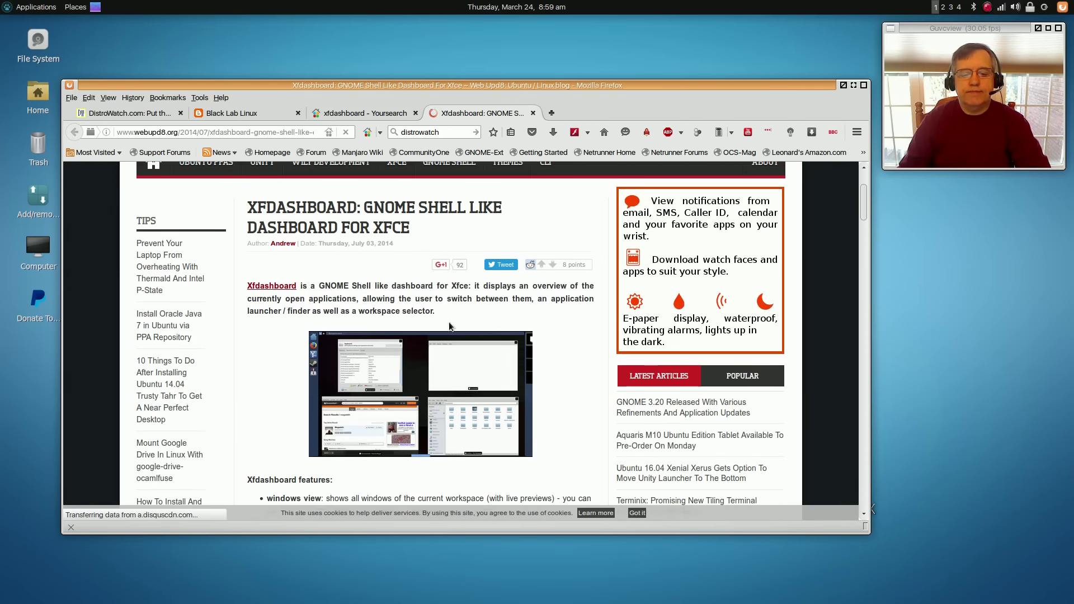
scroll(420, 334, down, 15)
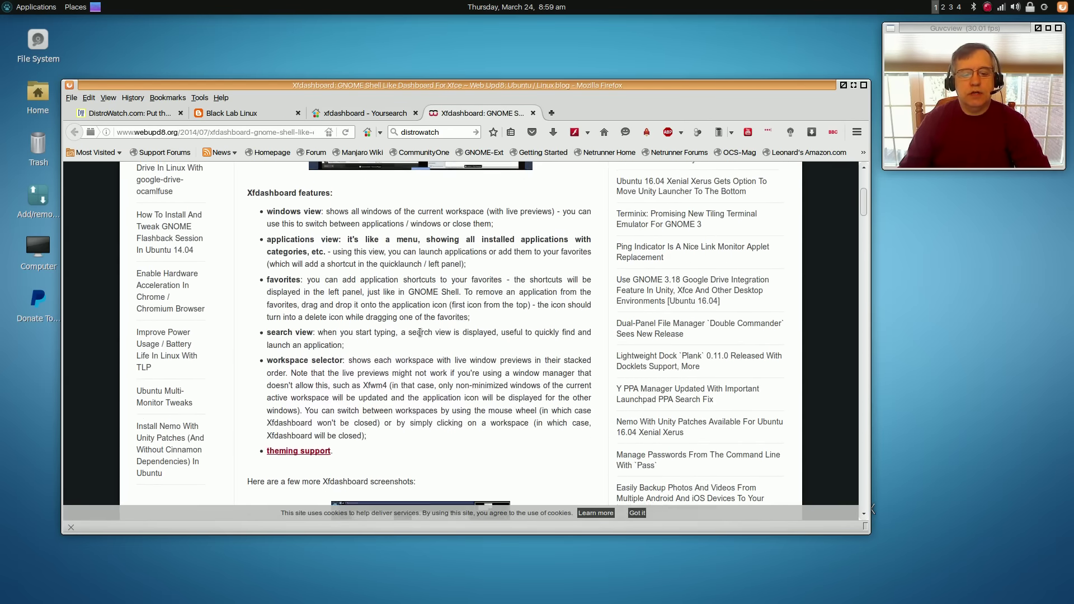
scroll(419, 334, down, 18)
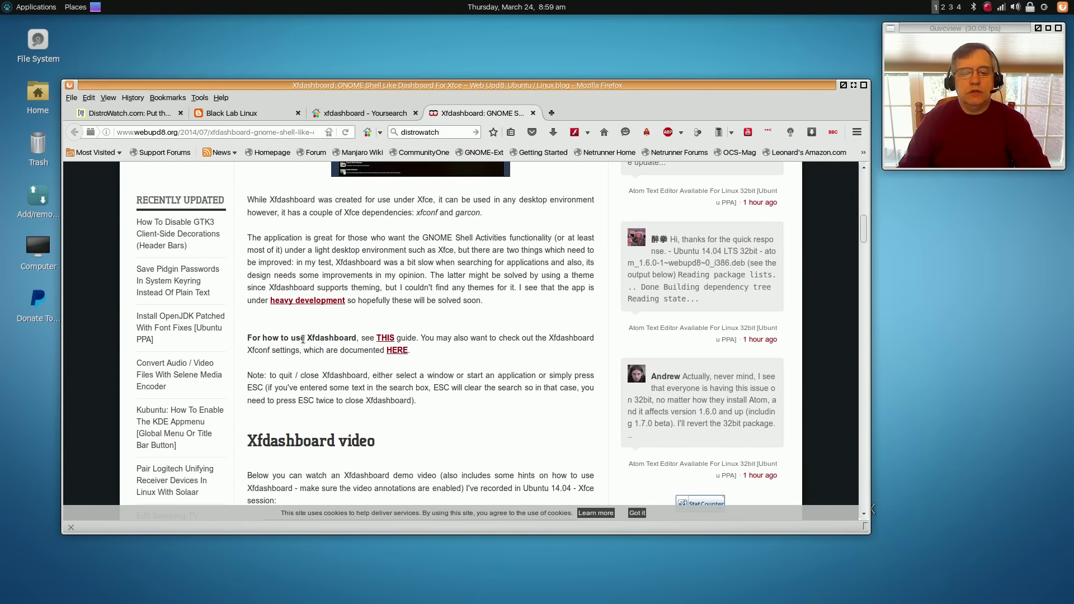
right_click(383, 338)
click(412, 345)
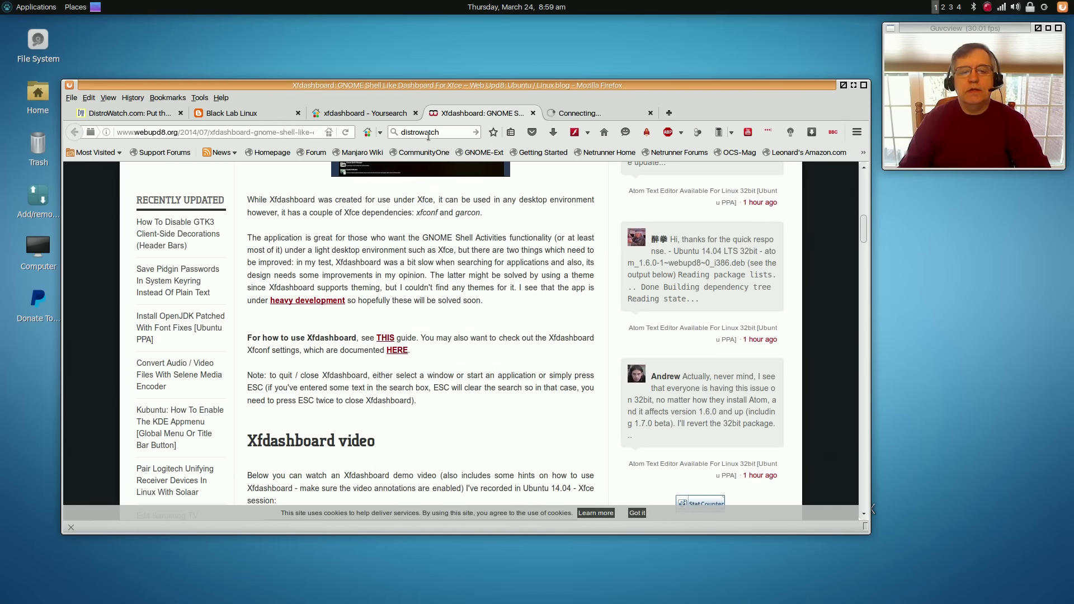
click(590, 114)
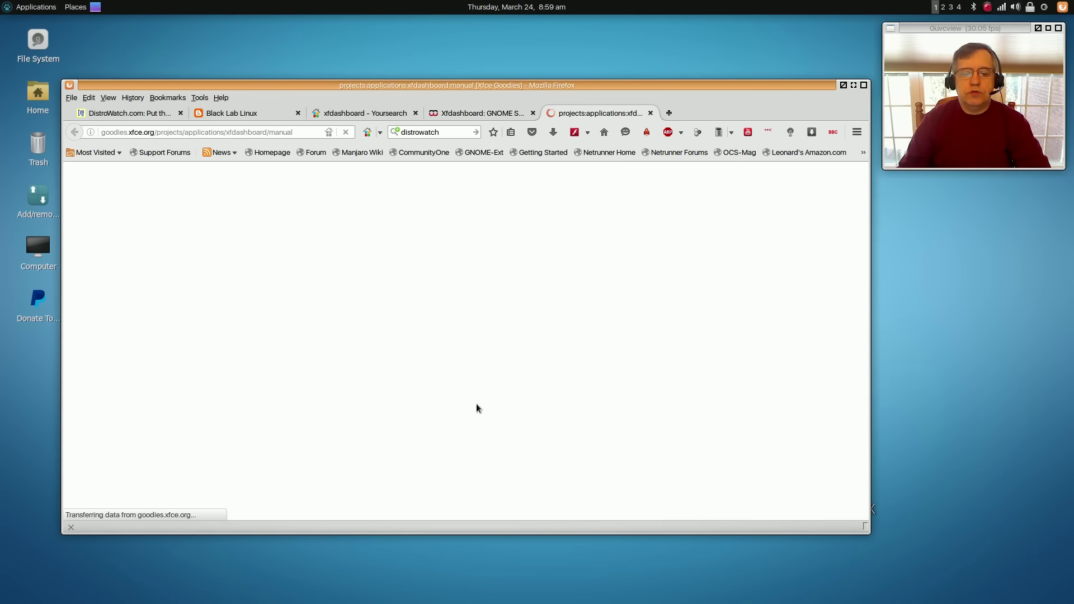
Step: Scroll the xfdashboard manual to the 'To run xfdashboard' and Views section
scroll(466, 397, down, 2)
scroll(464, 402, down, 4)
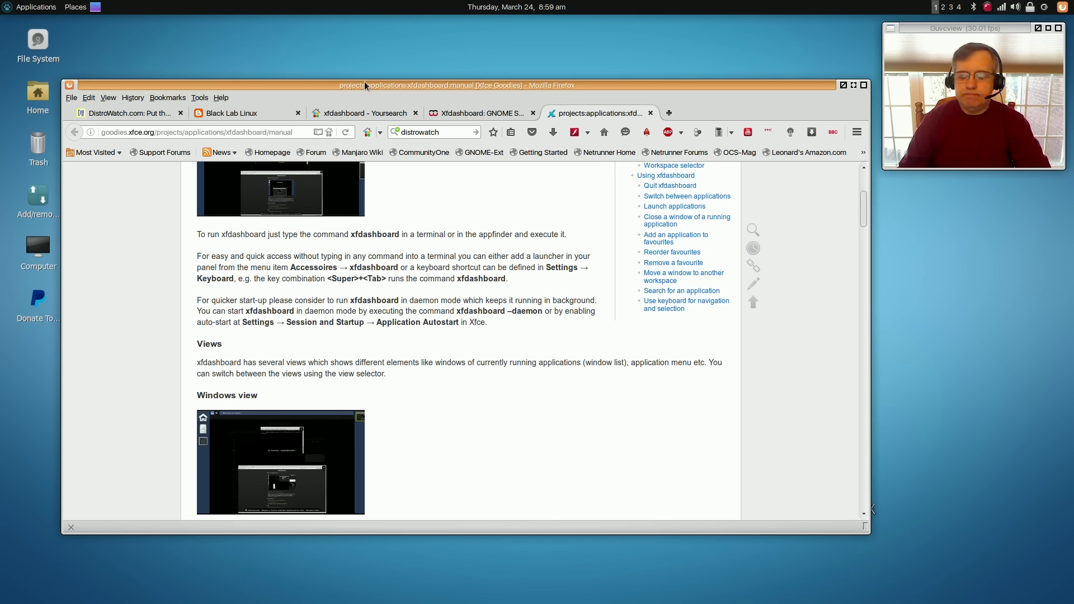
click(46, 10)
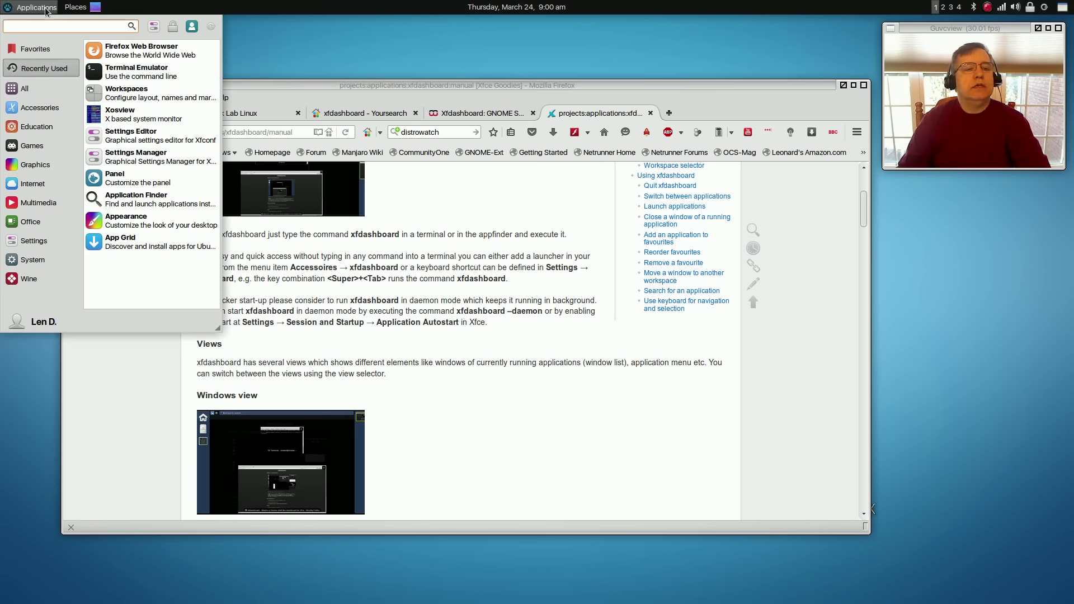
click(47, 10)
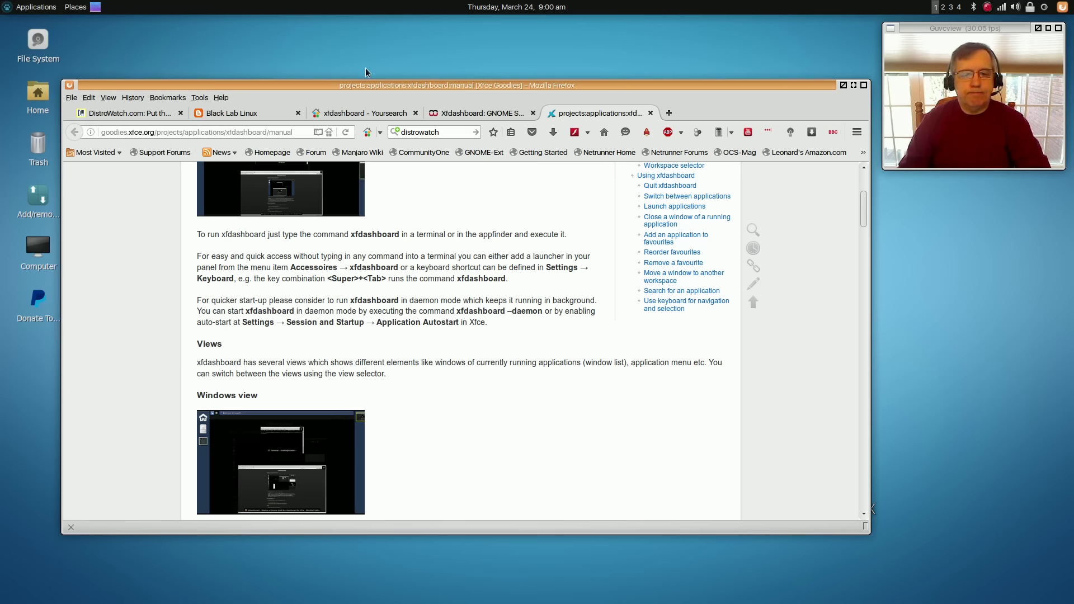
drag(428, 85, 431, 96)
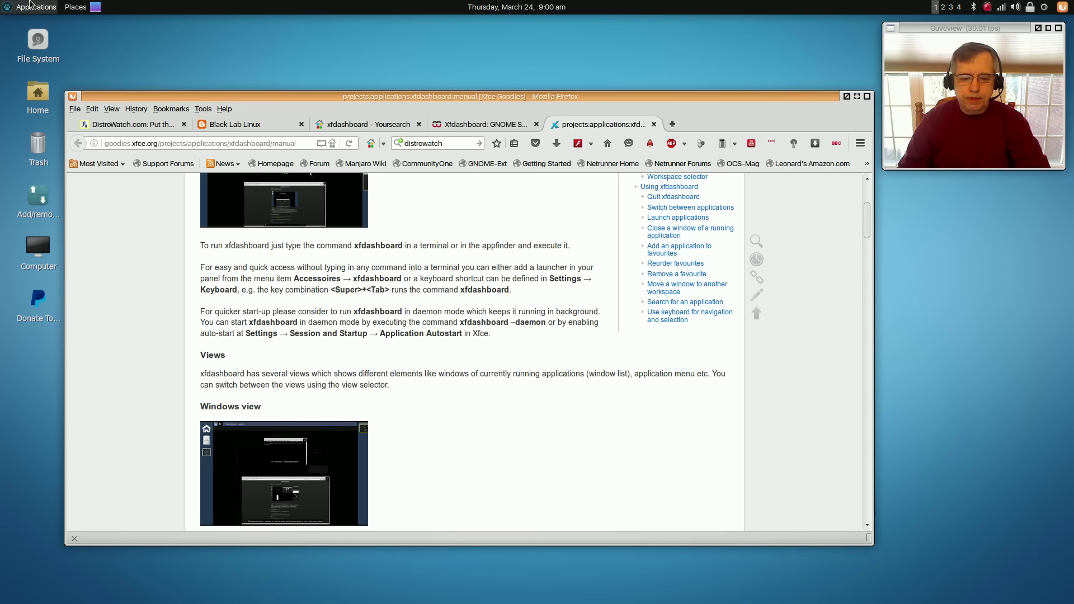
click(34, 7)
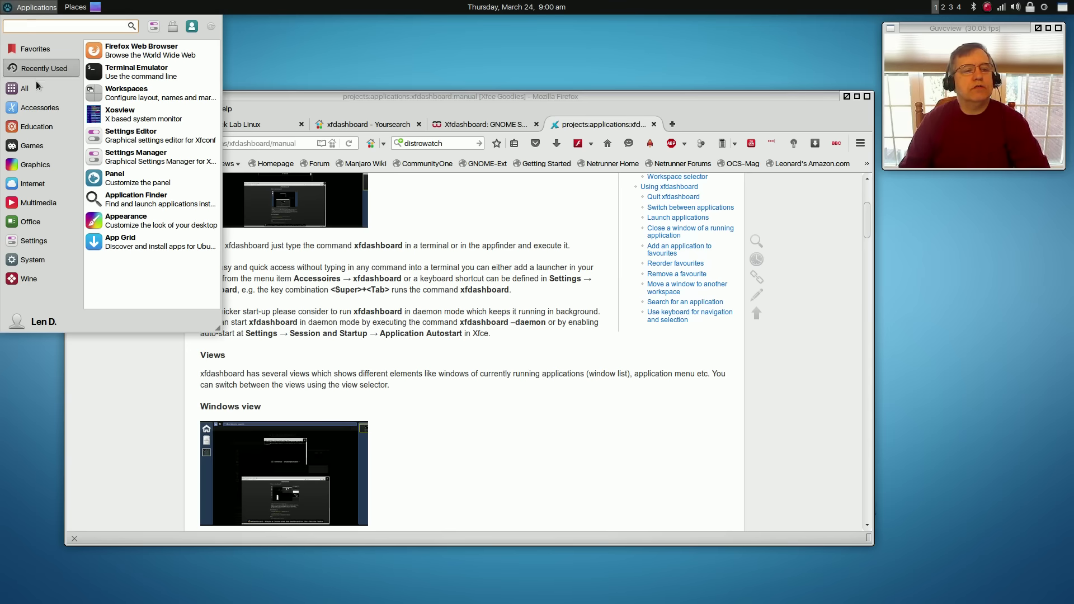
mouse_move(36, 94)
mouse_move(36, 207)
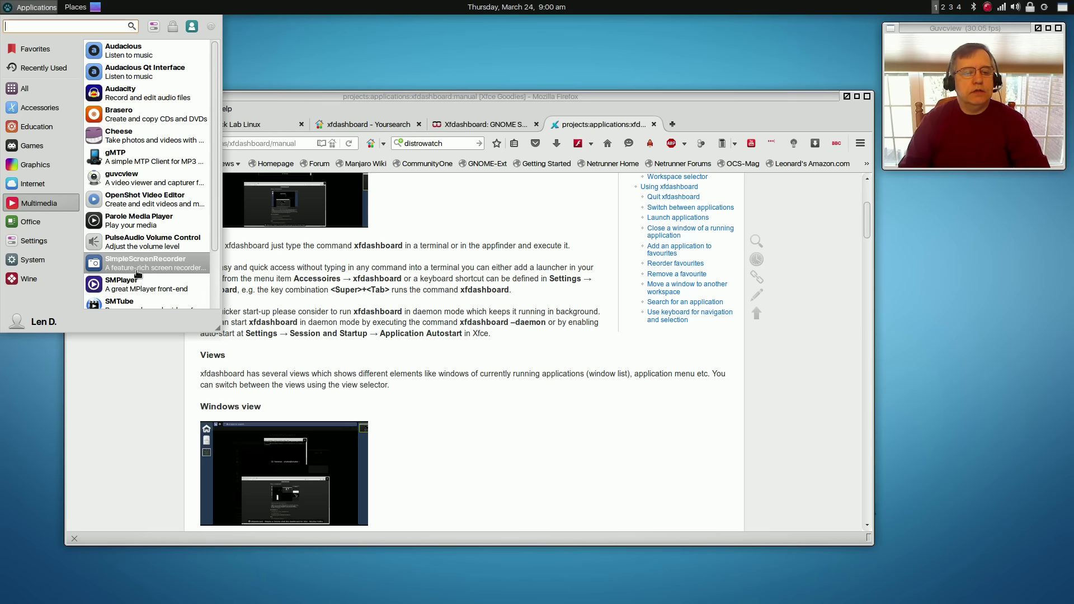
scroll(139, 266, down, 3)
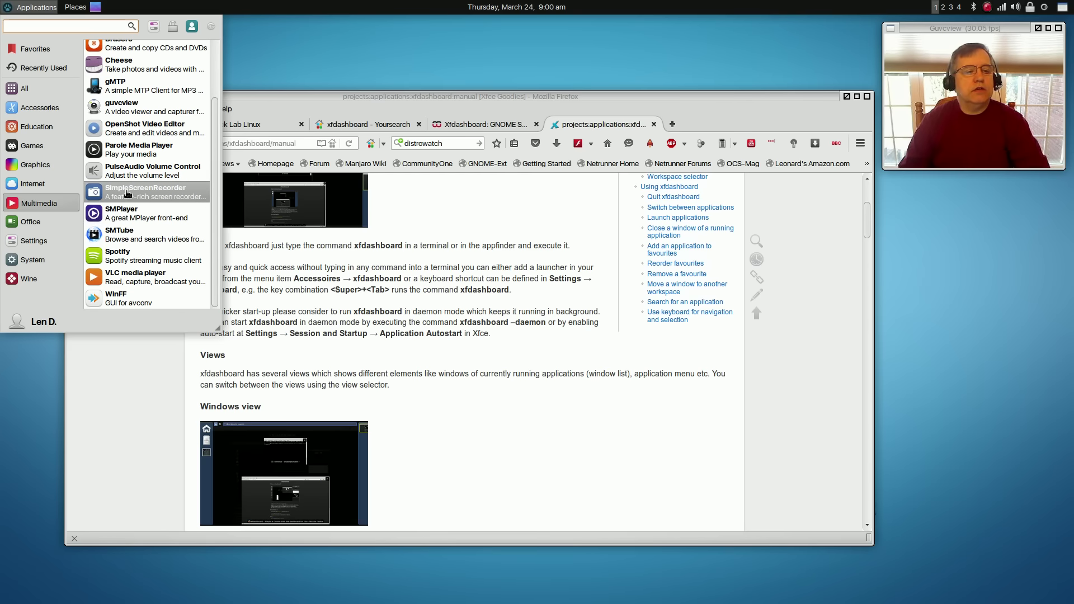
click(48, 187)
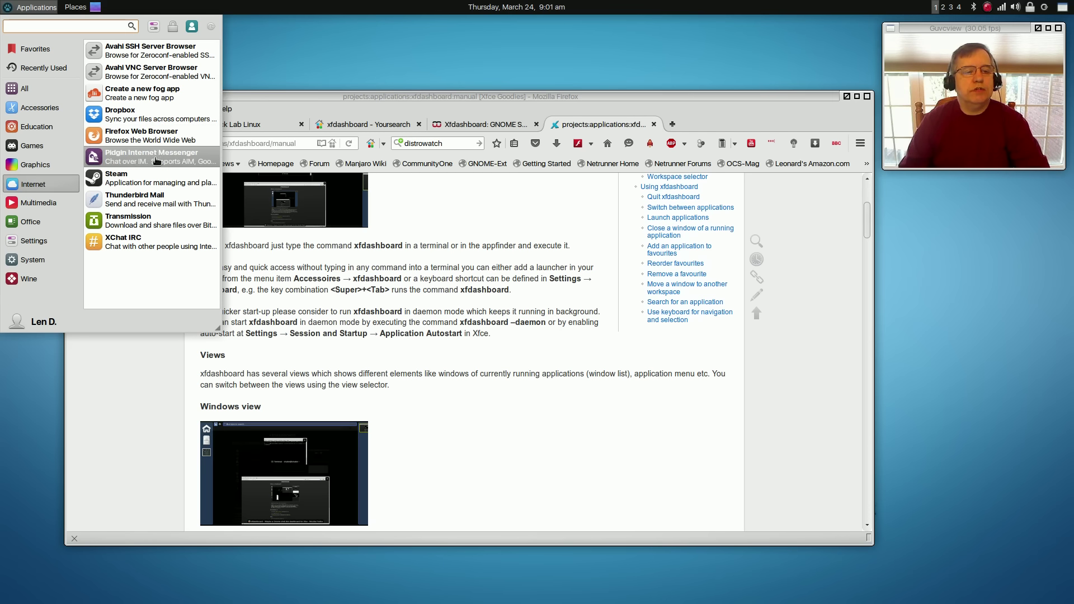
click(43, 205)
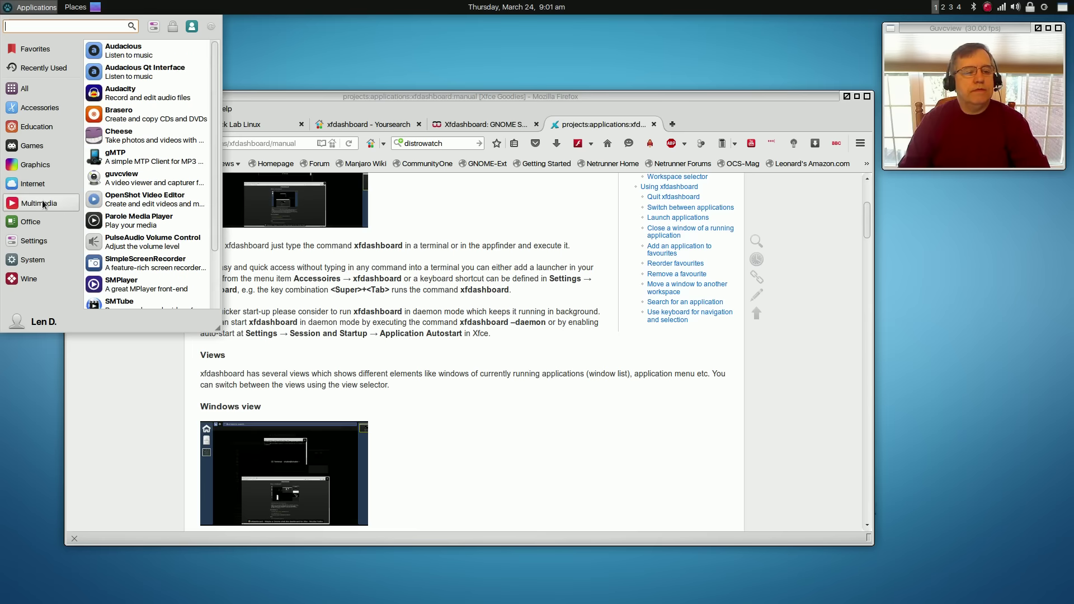
click(40, 221)
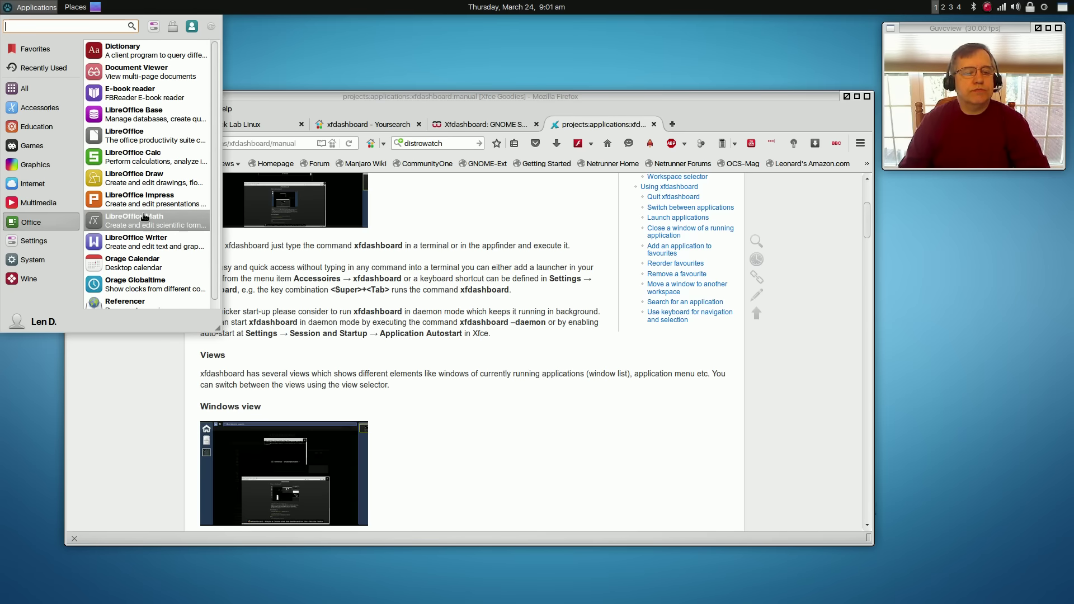
click(38, 242)
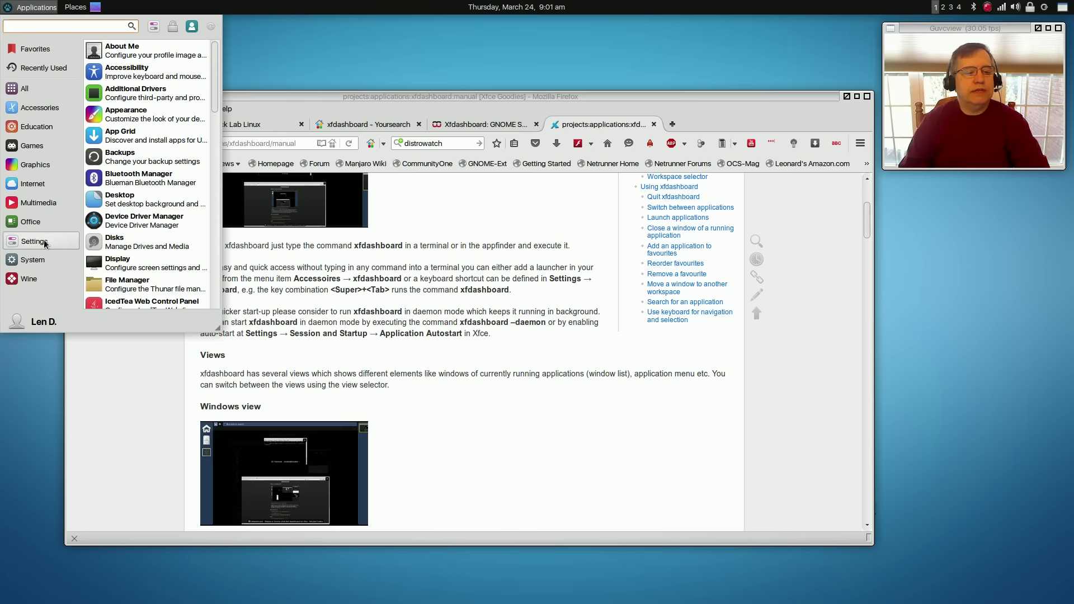
click(36, 261)
click(31, 280)
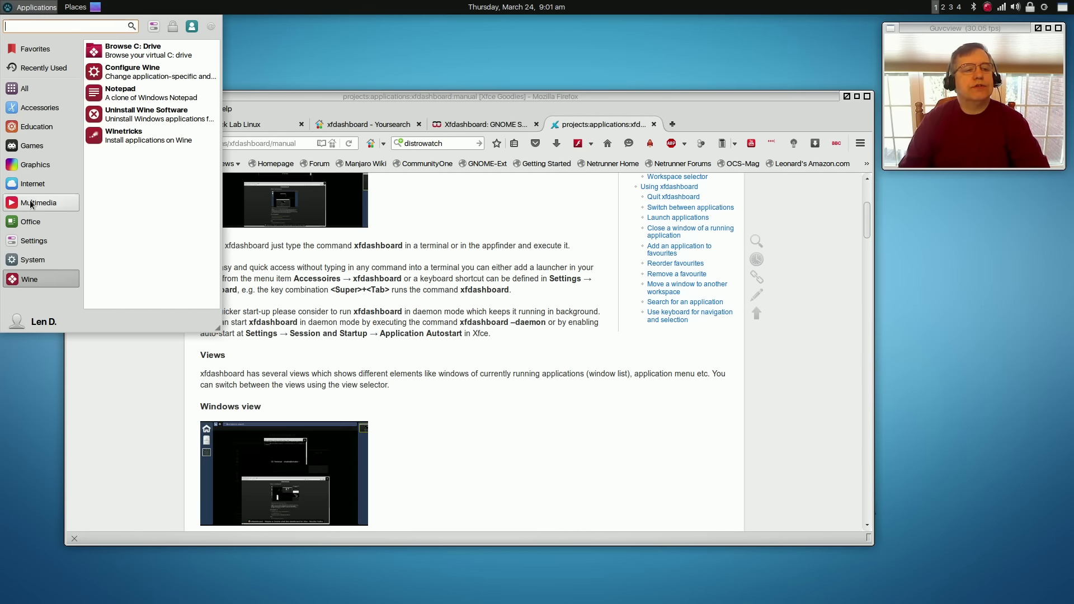
click(34, 183)
click(31, 147)
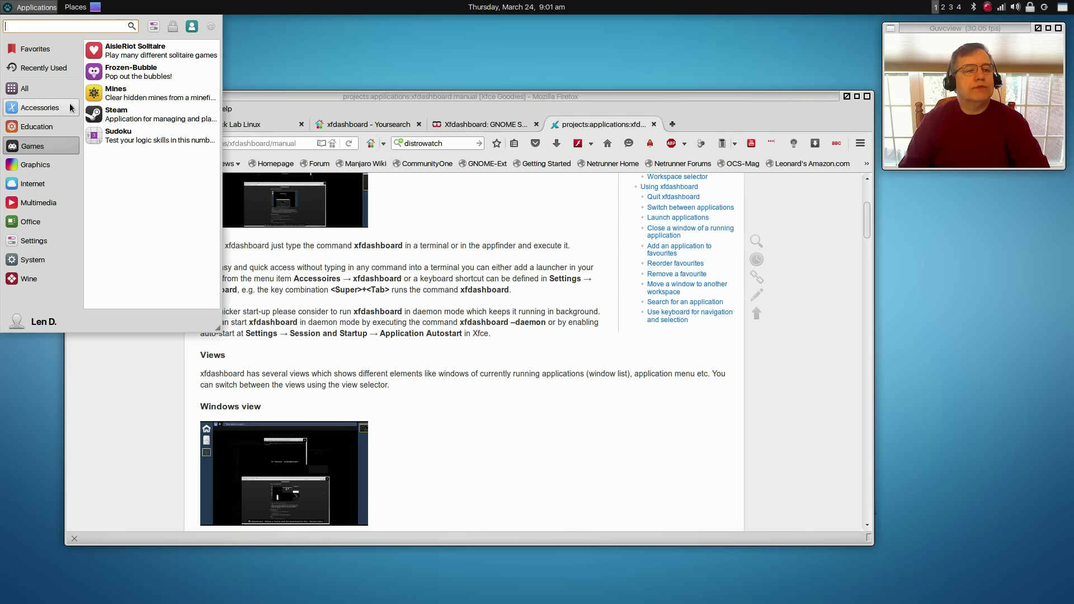
click(48, 112)
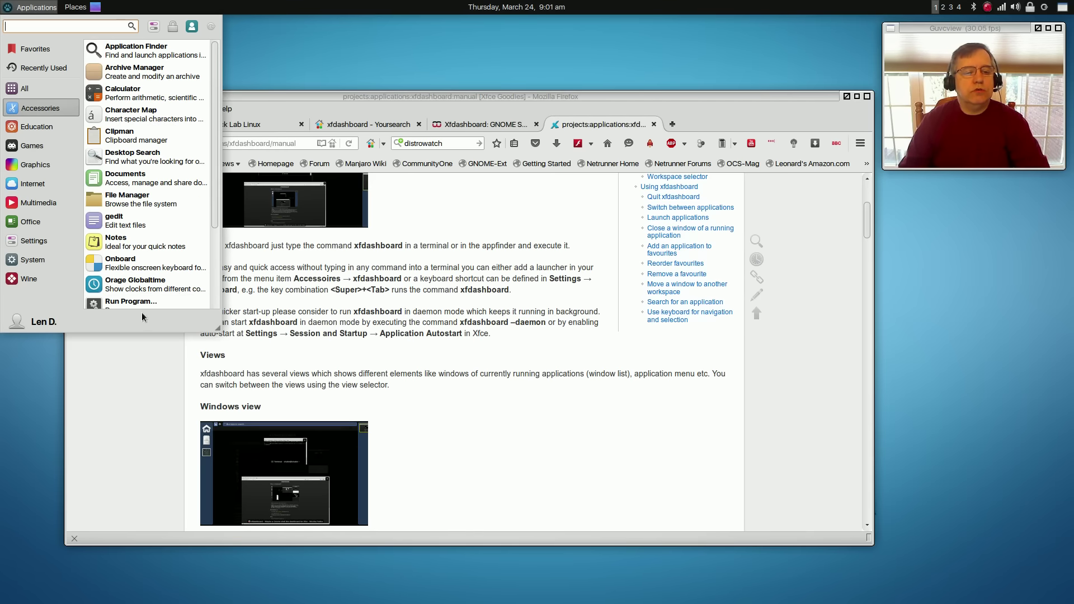
scroll(156, 279, down, 3)
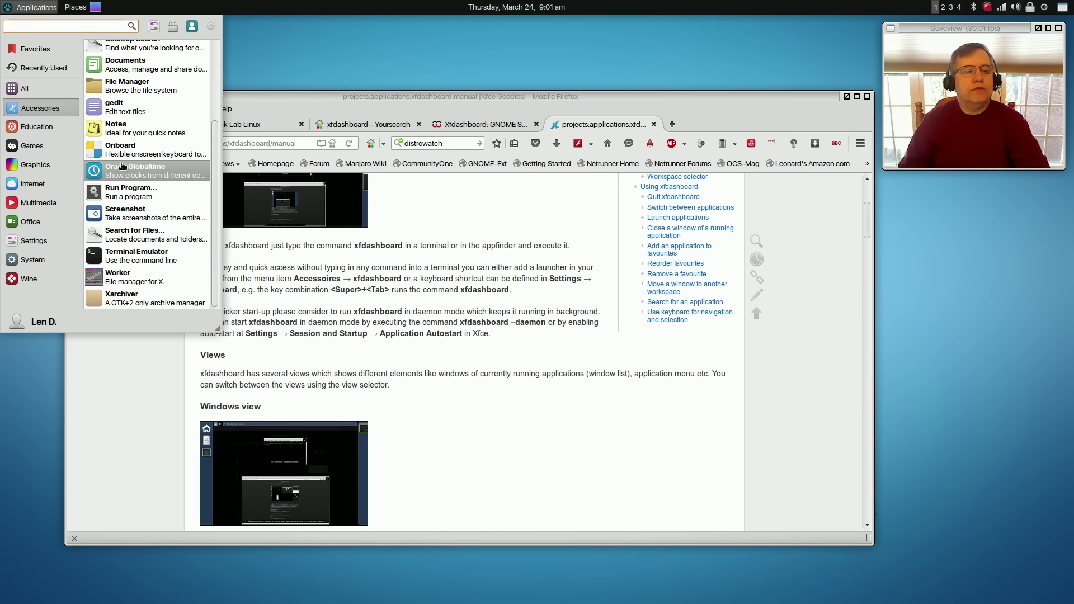
click(47, 95)
mouse_move(45, 115)
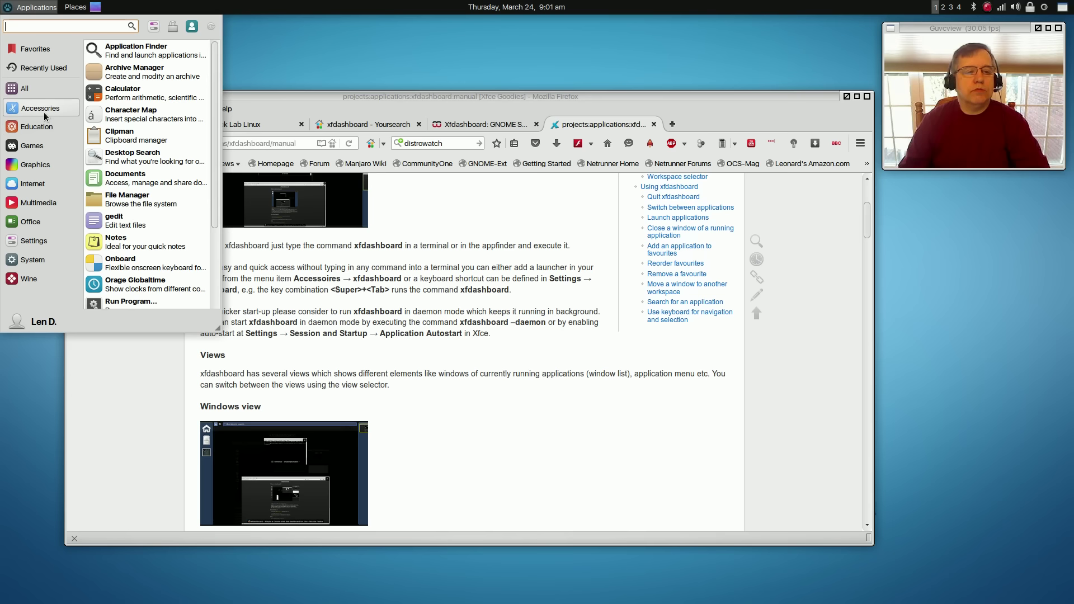
mouse_move(39, 260)
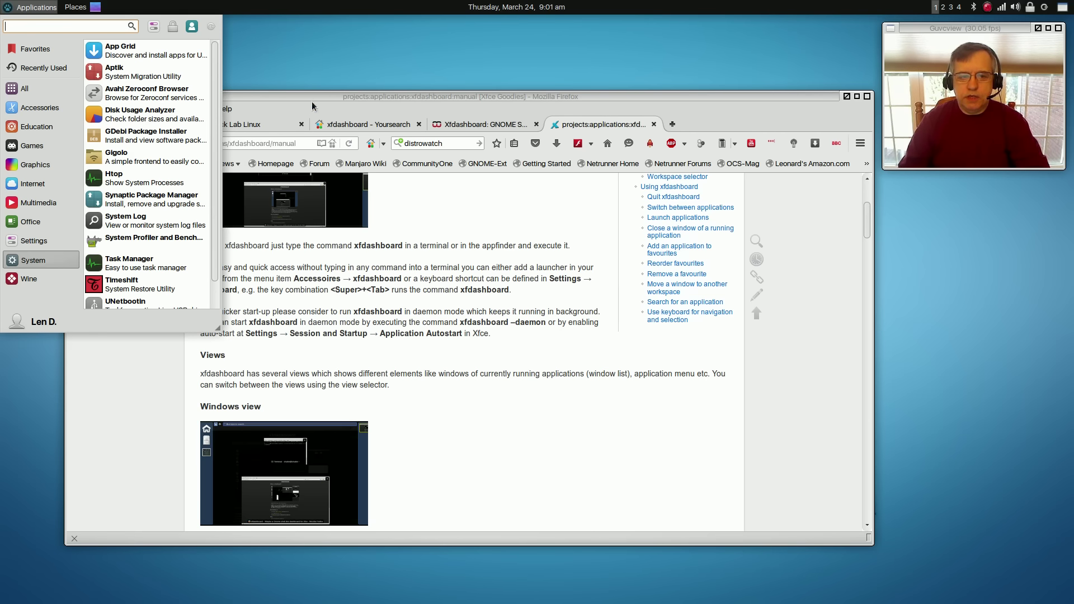
click(289, 107)
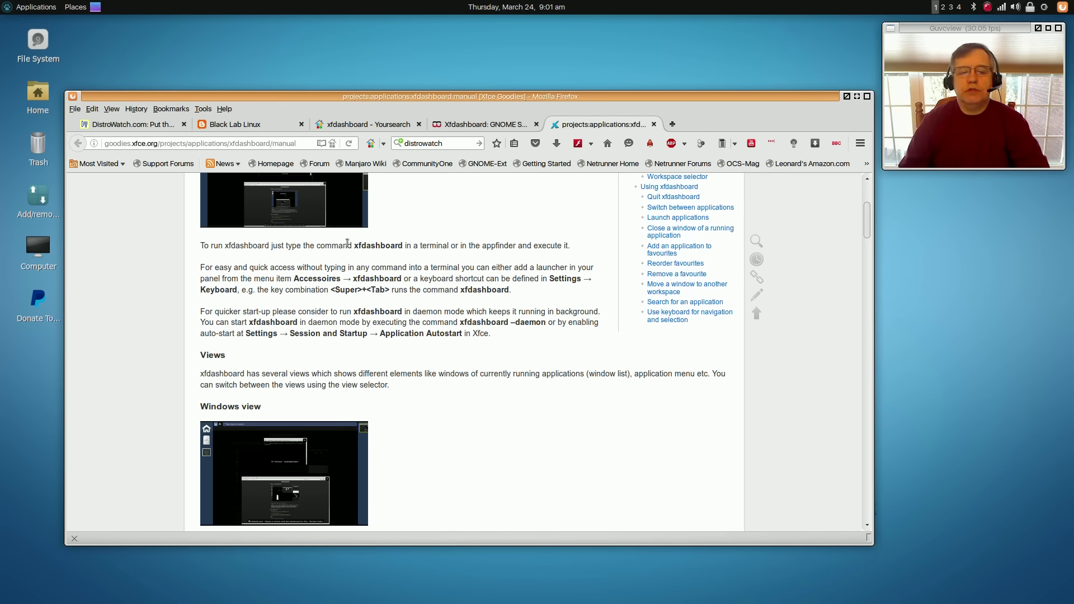
click(44, 8)
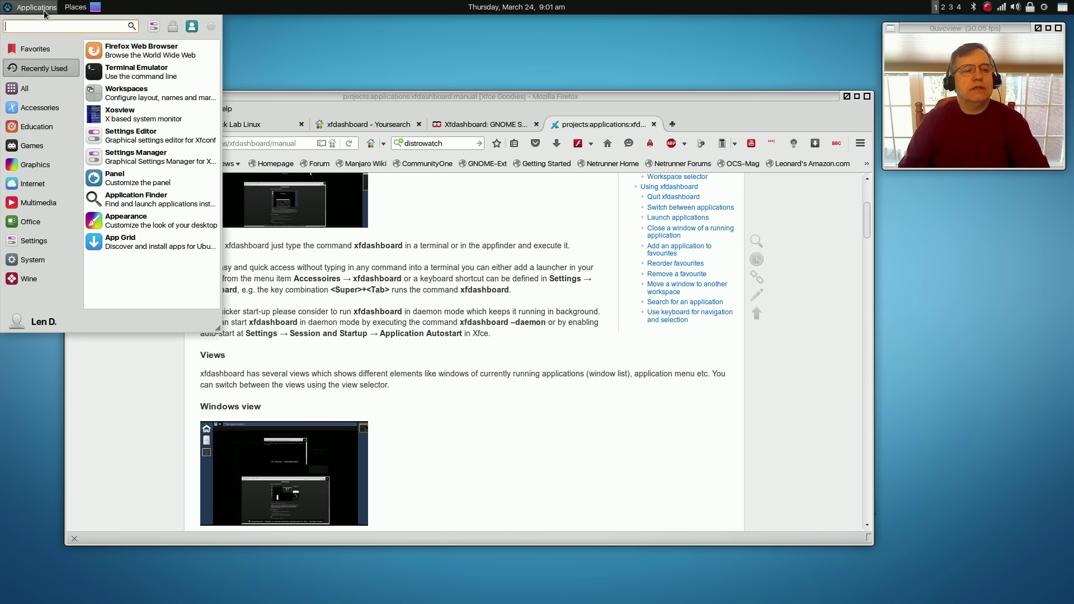
click(106, 72)
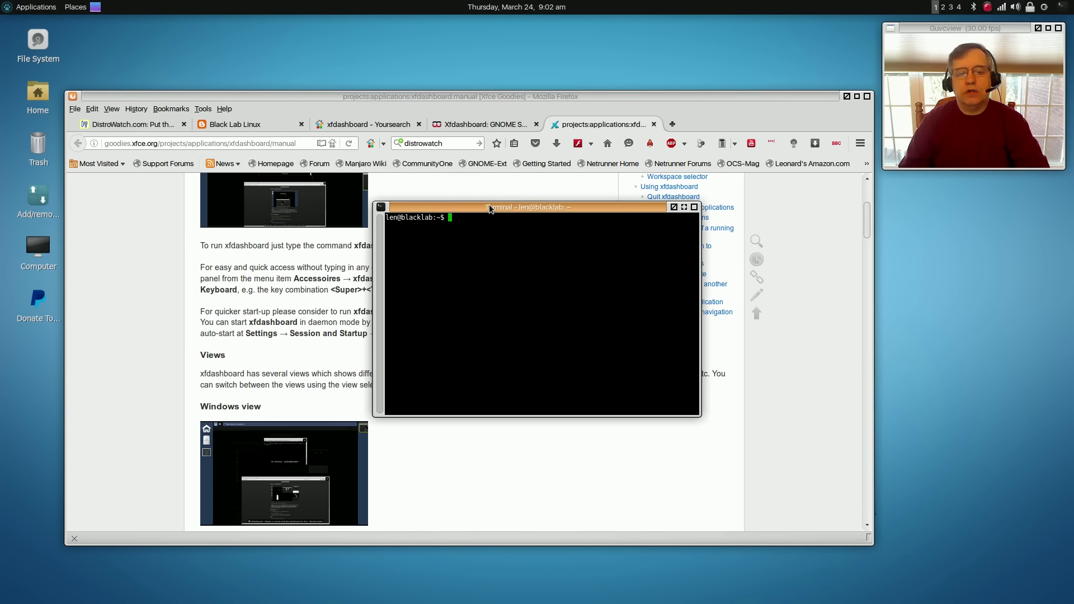
text(x)
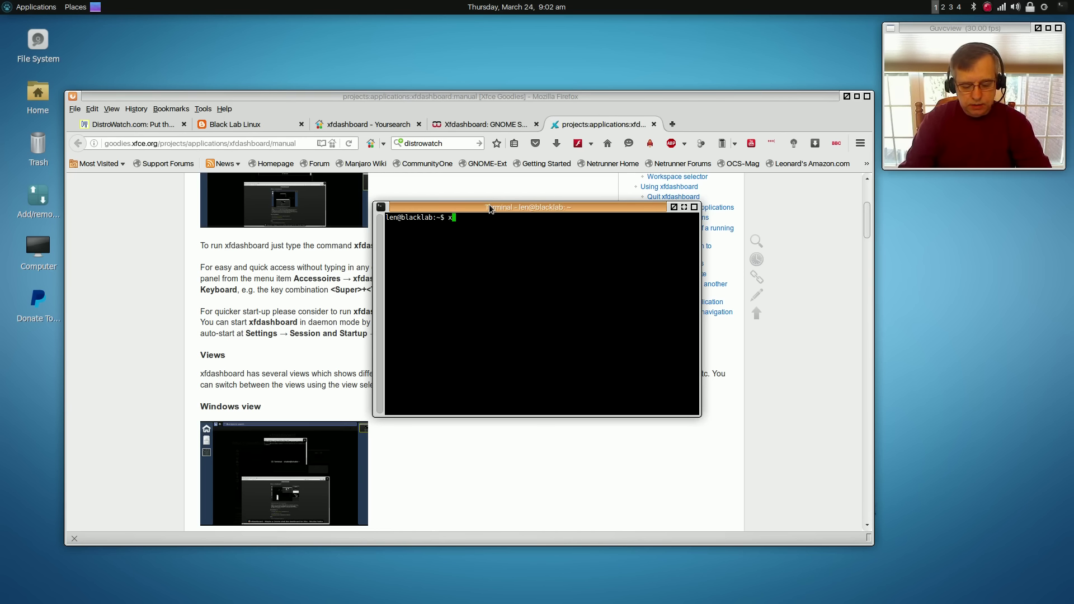
text(fdashb)
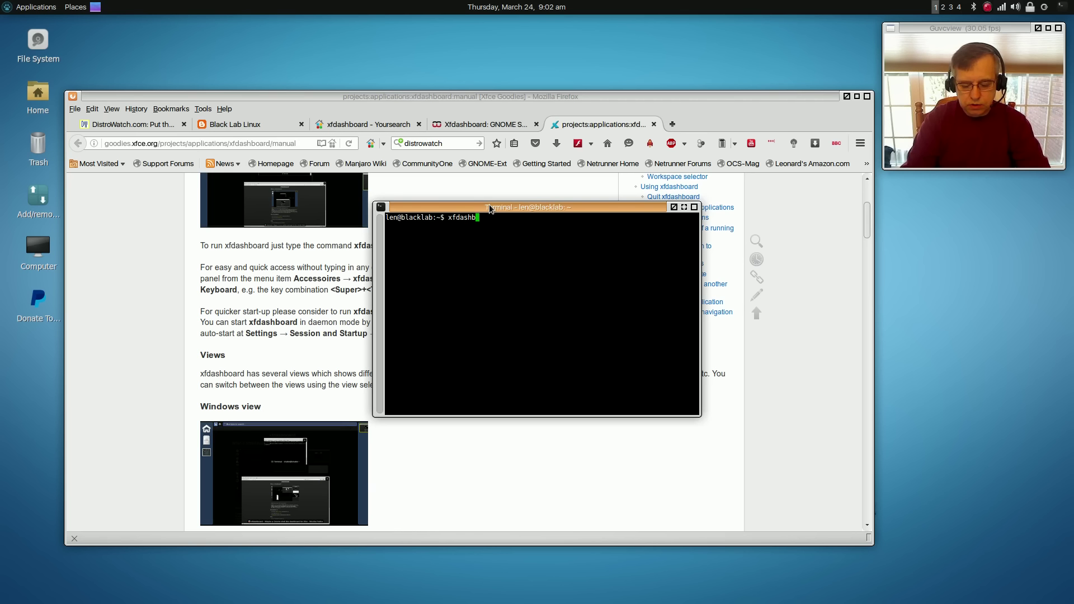
text(oard)
key(Return)
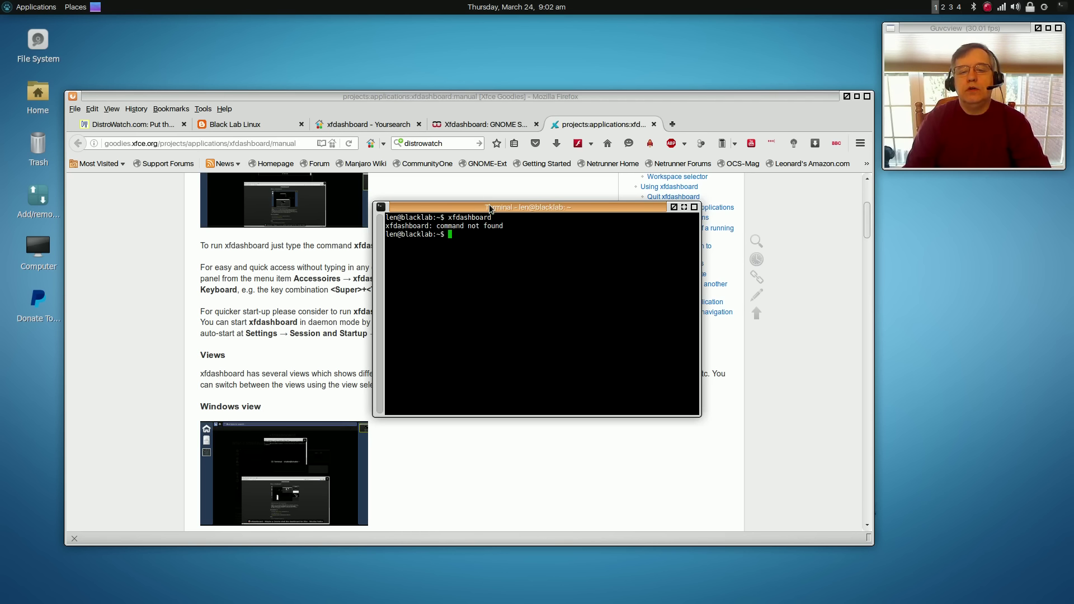
key(Up)
key(Left)
key(Left)
key(Left)
key(Left)
key(Left)
key(Left)
key(Left)
key(Left)
key(Left)
key(Left)
key(Left)
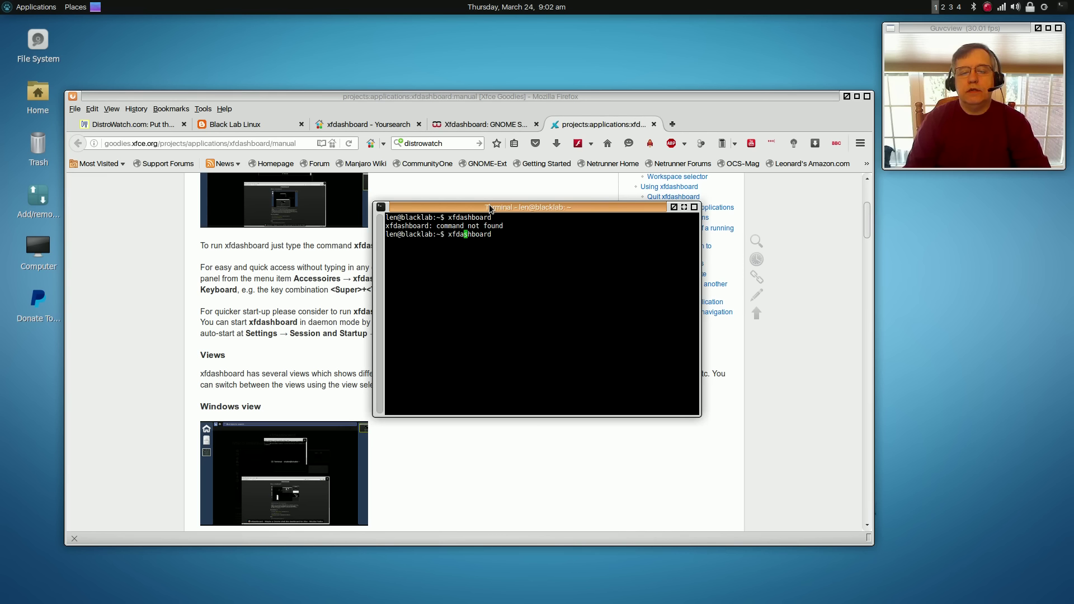
text(sudo)
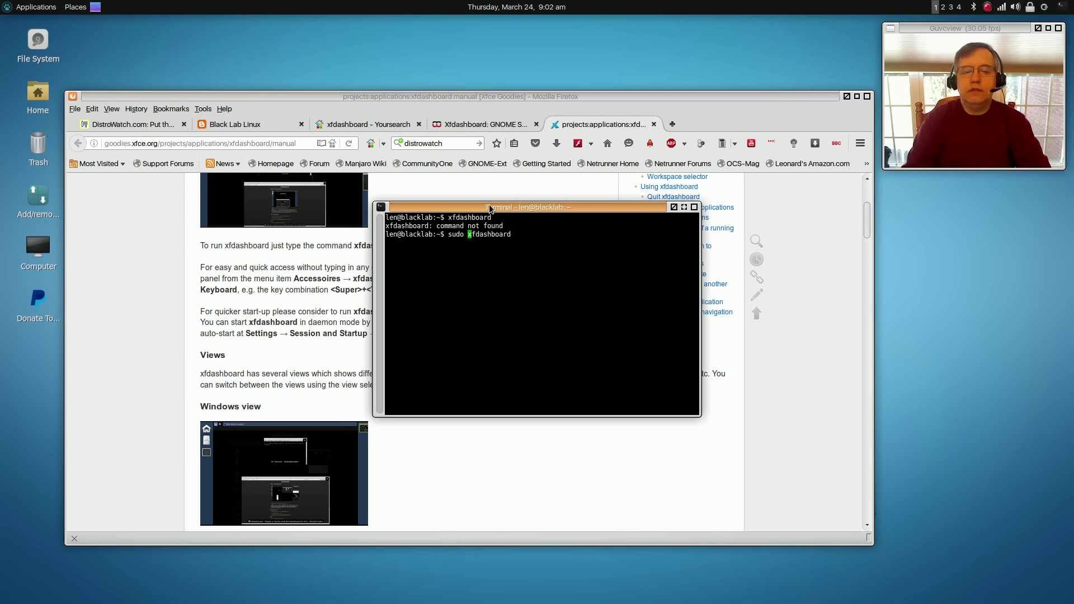
key(Return)
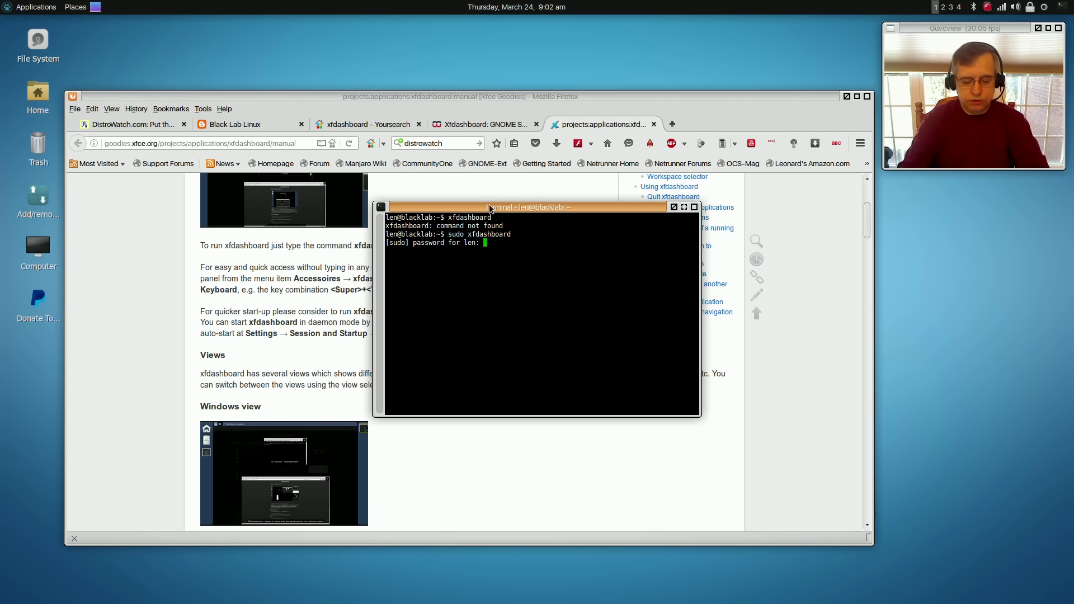
key(Return)
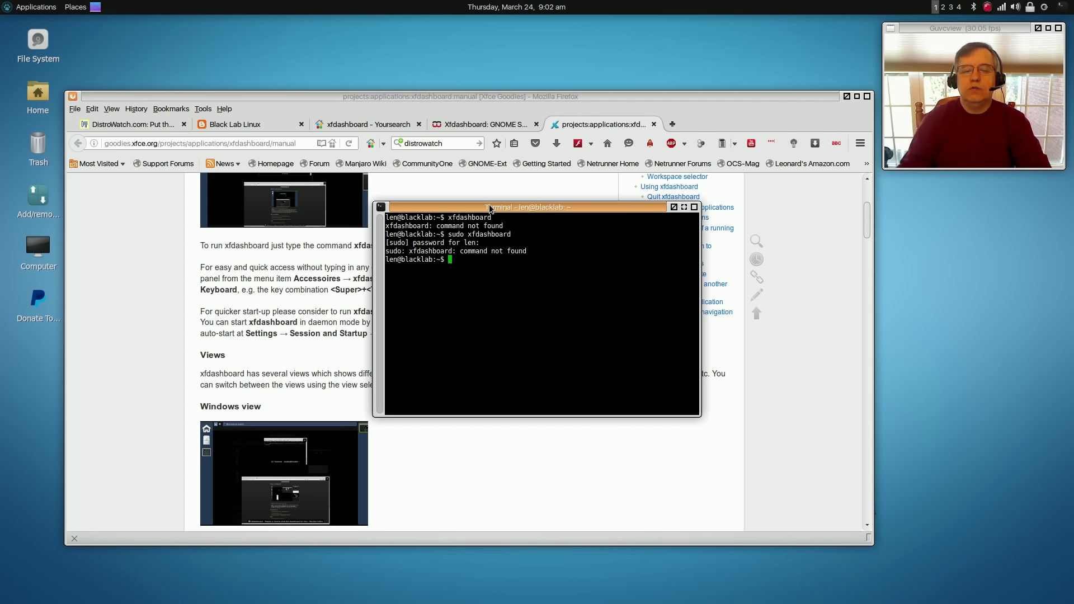
click(674, 208)
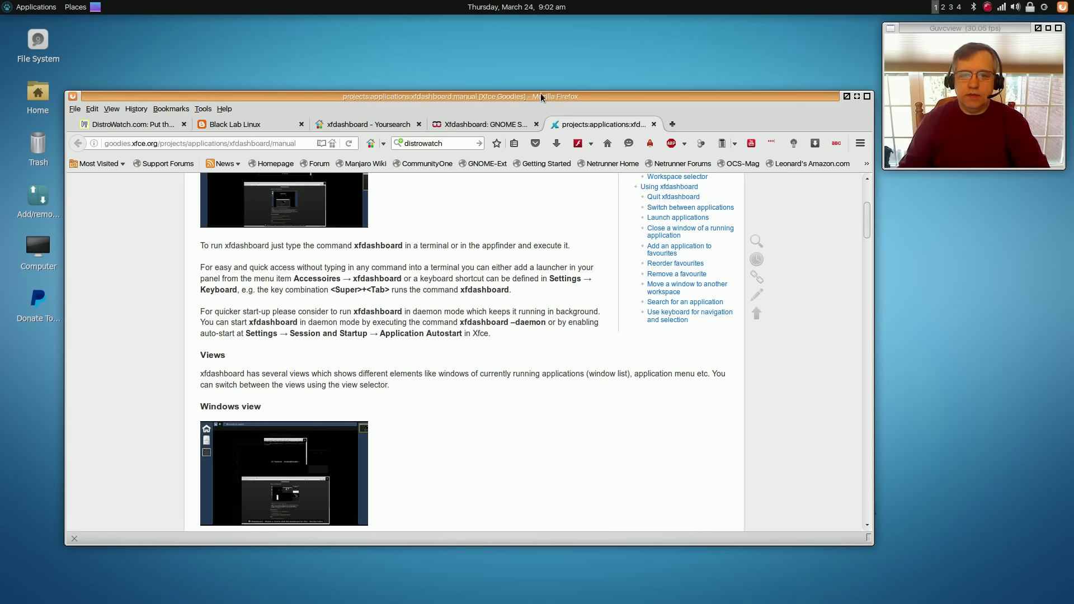
Step: Drag the Firefox window about 56 pixels higher on the desktop
drag(541, 96, 546, 64)
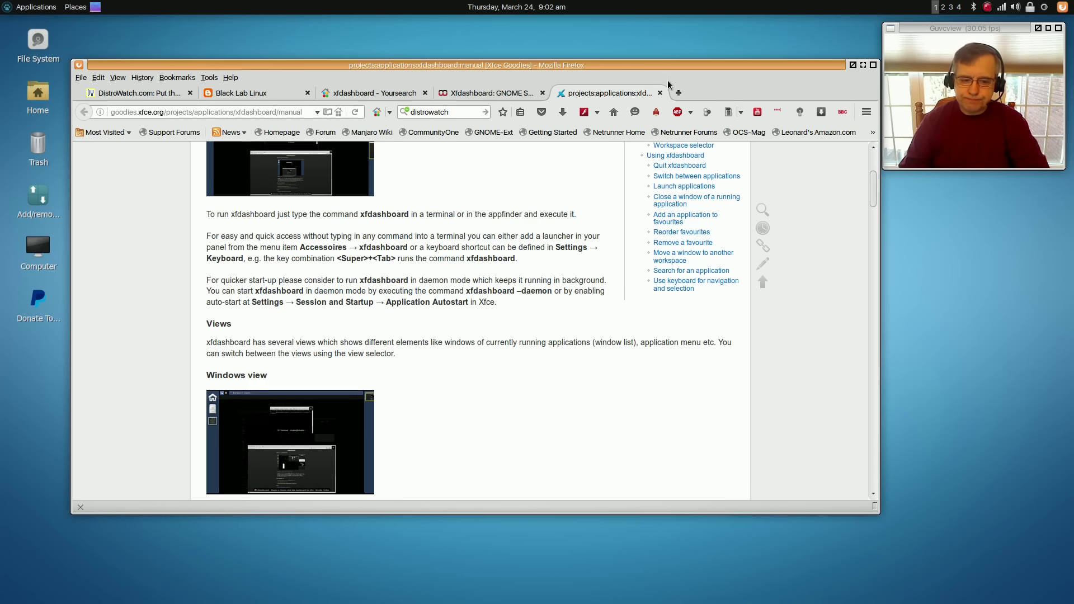
click(1062, 7)
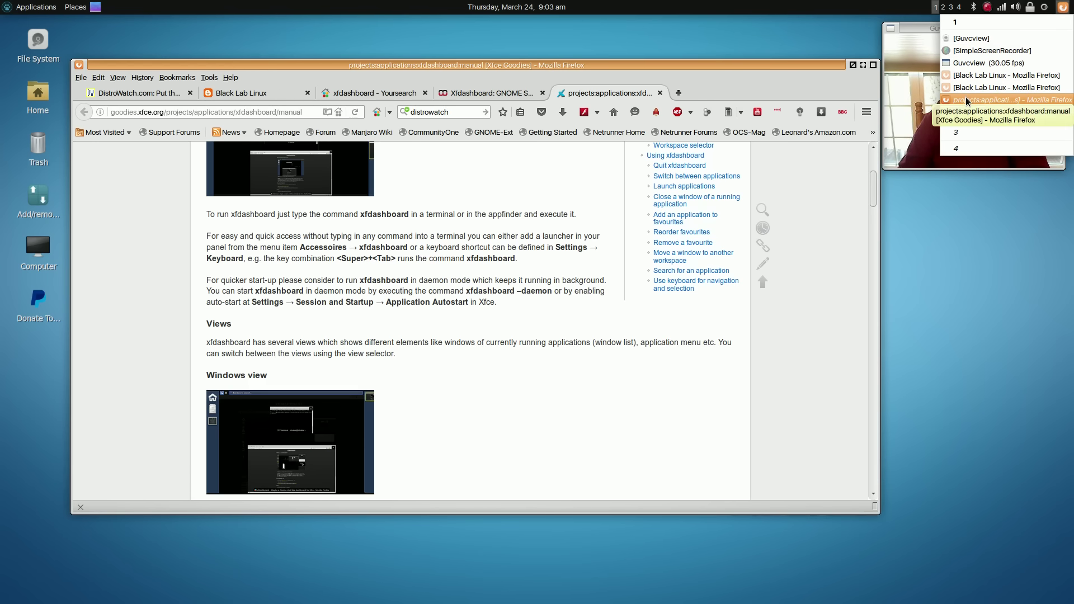
click(978, 23)
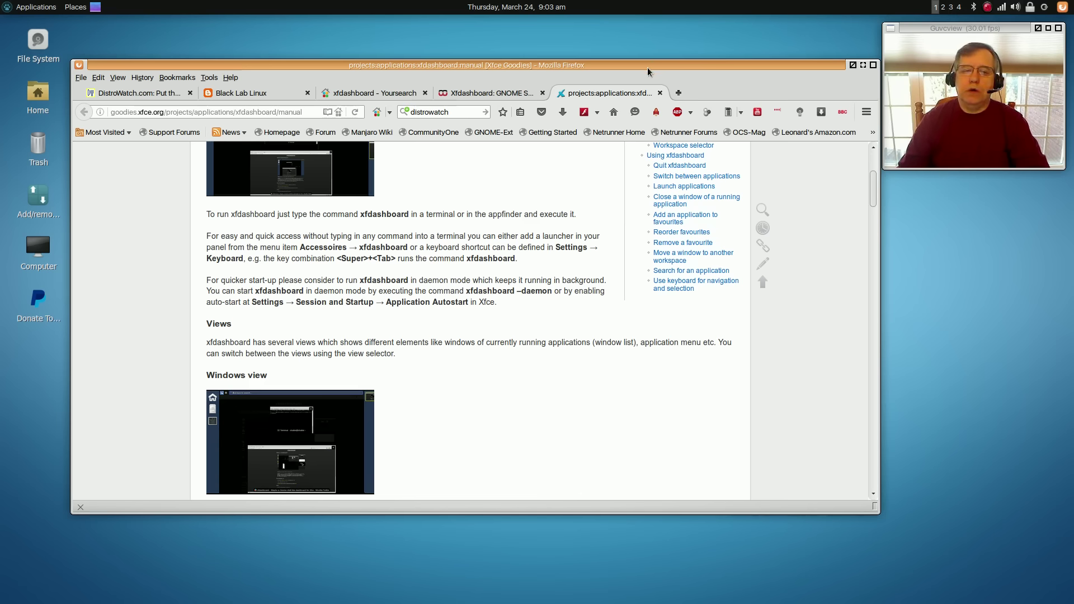
drag(647, 67, 634, 67)
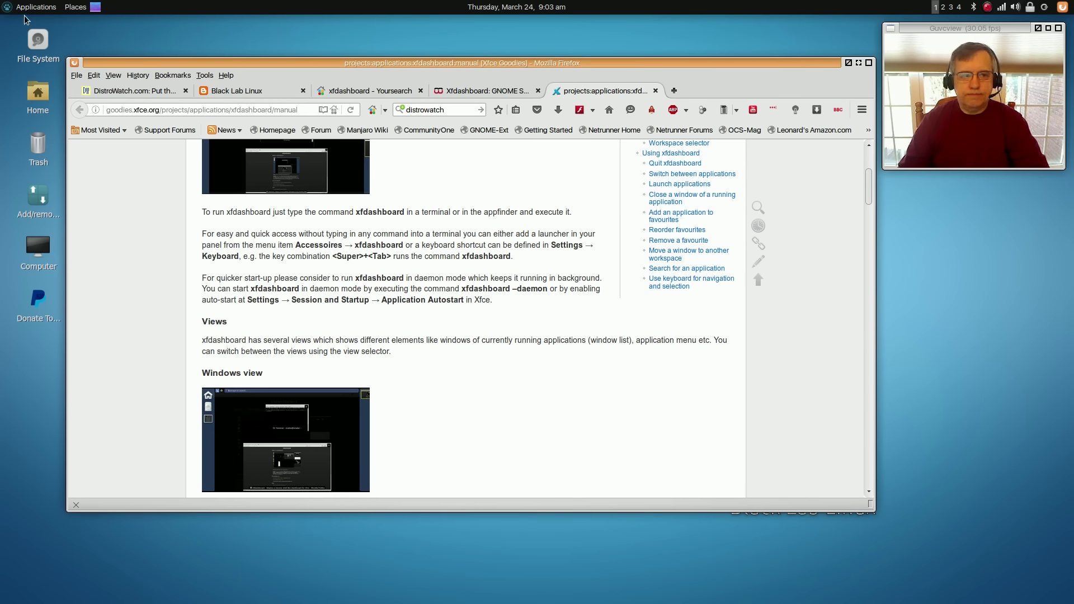
Step: Minimize Firefox, hide and restore all windows with Show Desktop, then open the Applications menu
click(858, 63)
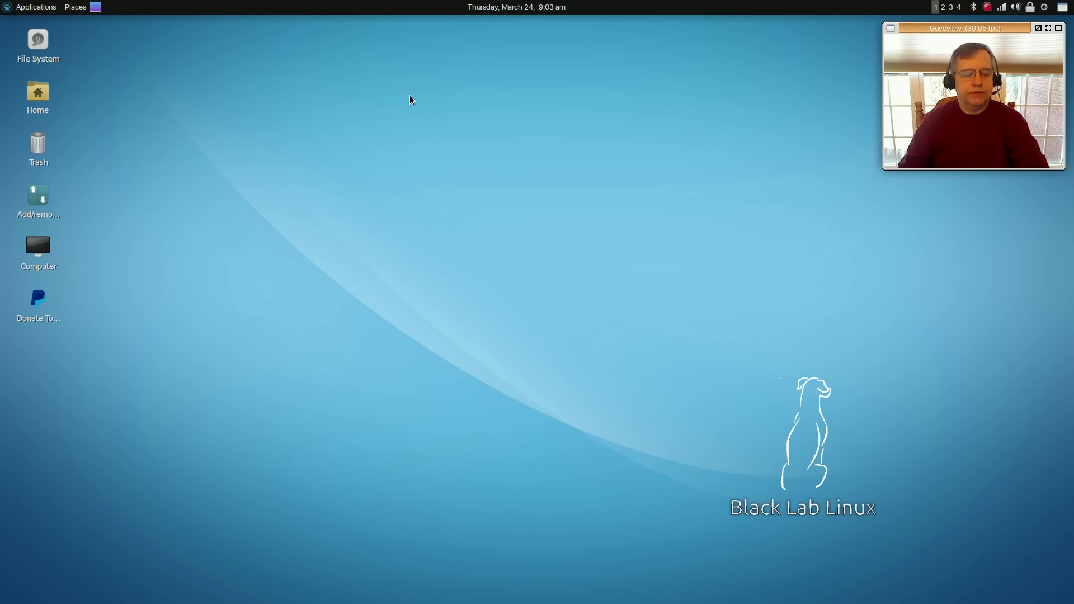
click(94, 7)
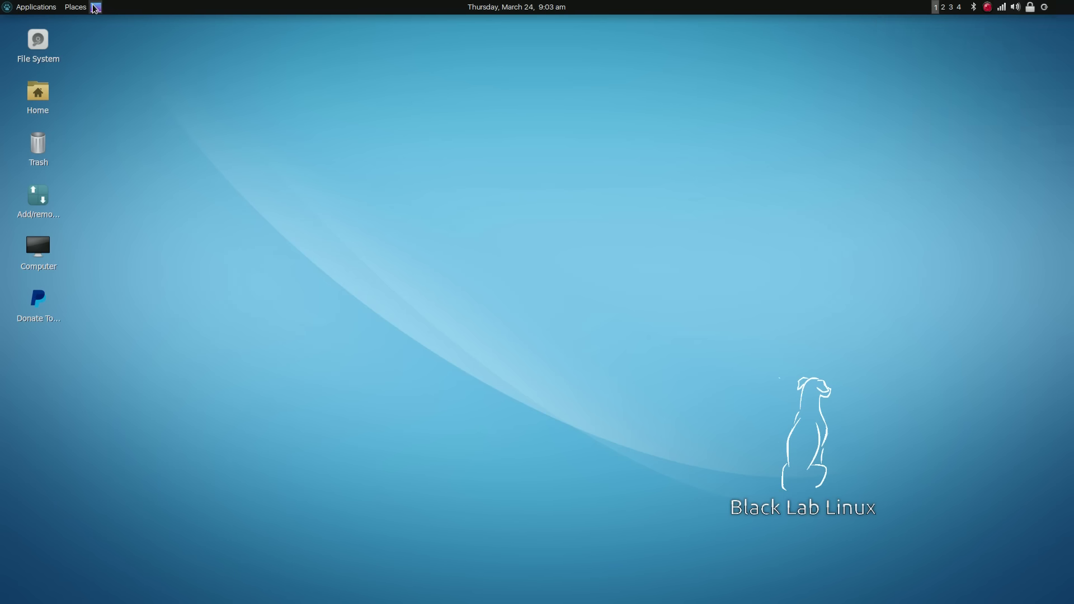
click(94, 7)
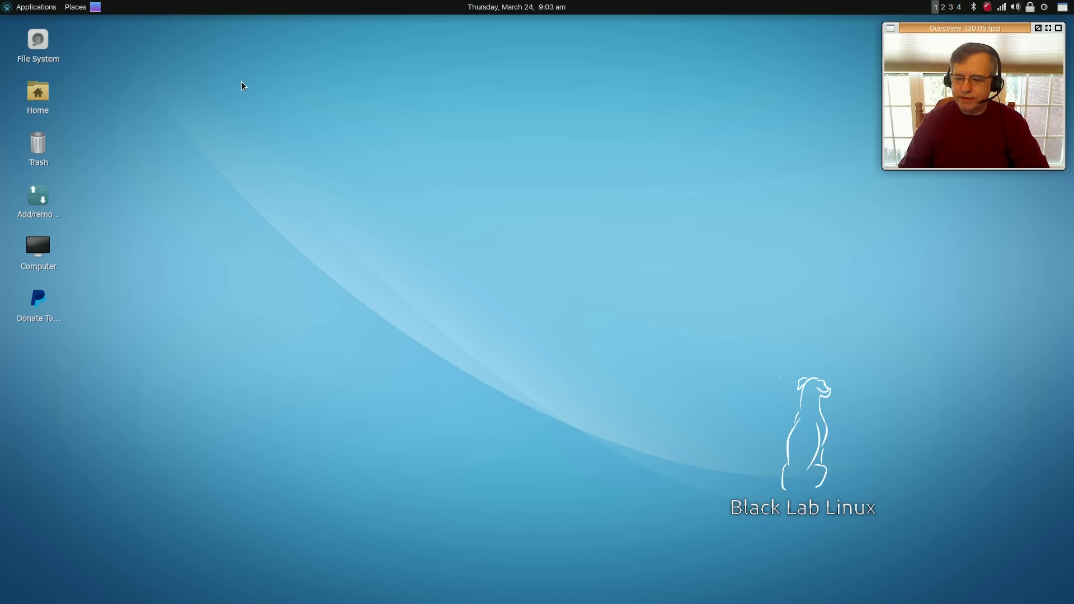
click(35, 7)
Step: Open Settings Manager, check NVIDIA X Server Settings (driver 352.63, GeForce GTX 760), then quit it
click(149, 26)
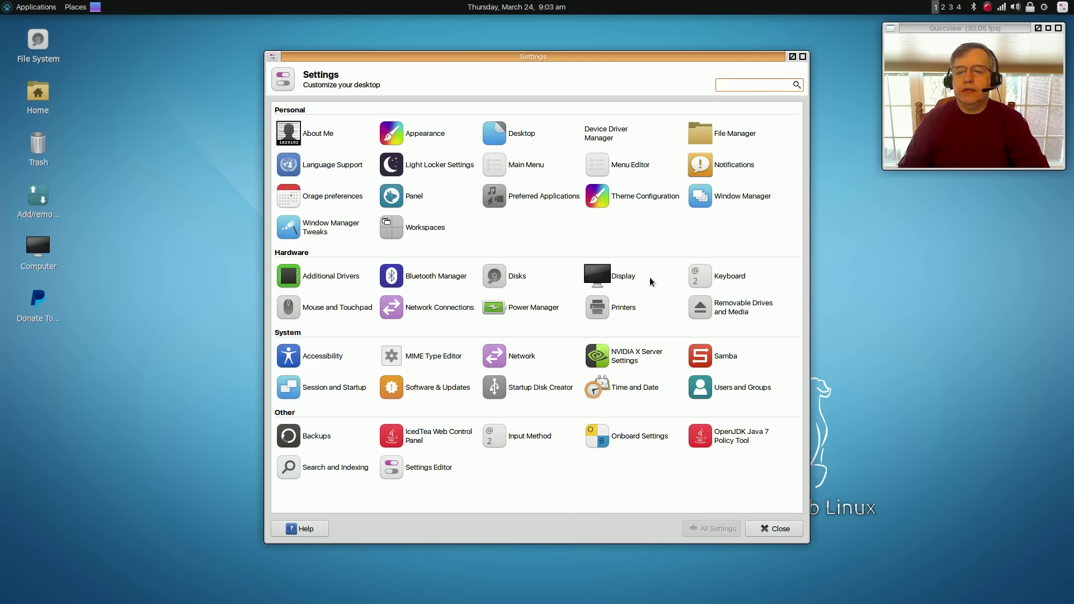
click(630, 355)
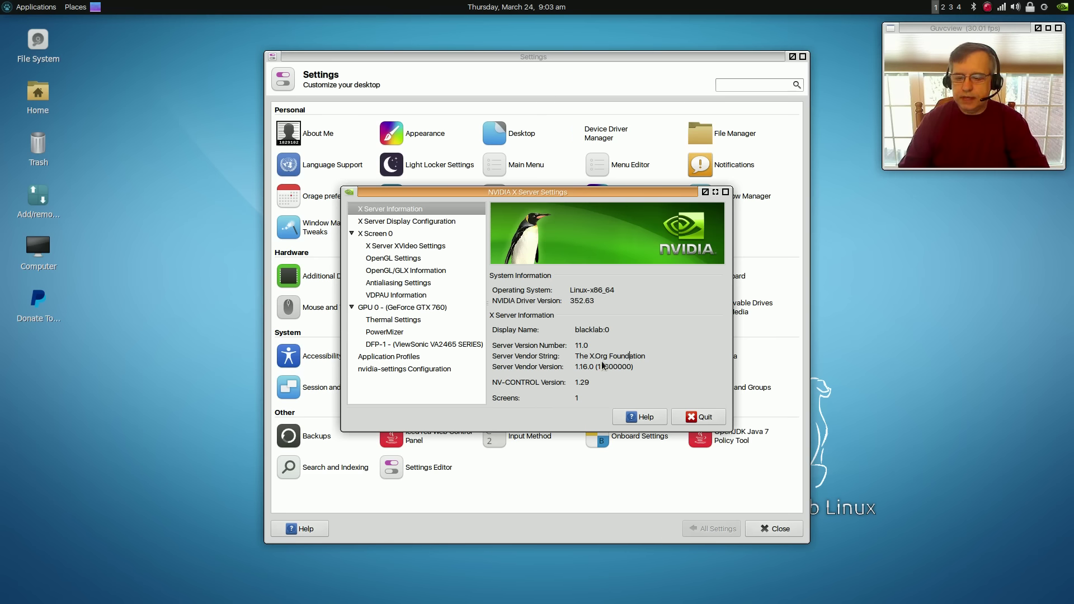
click(701, 418)
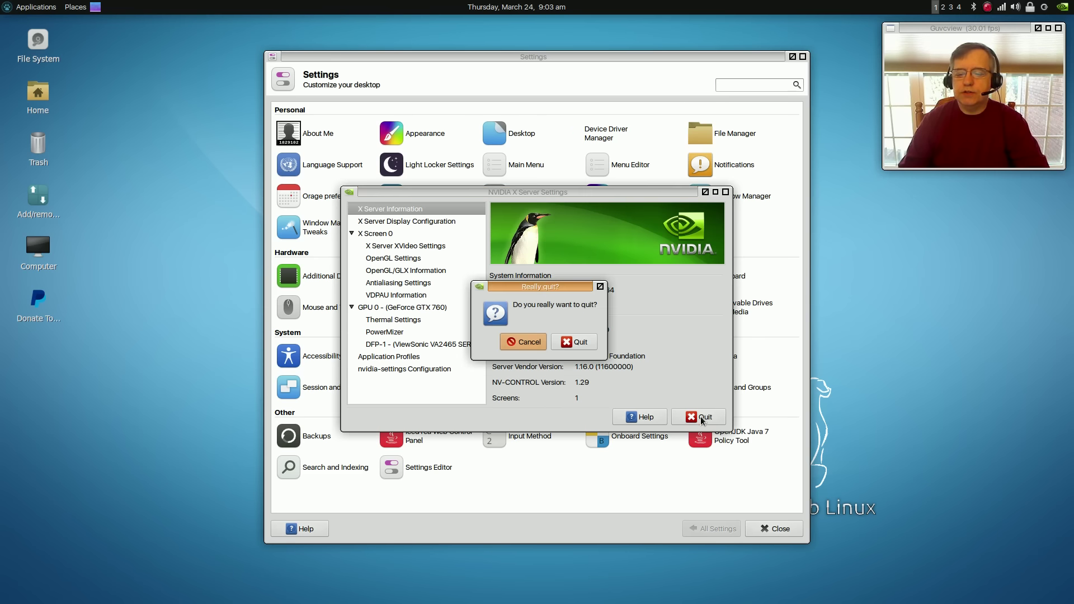
click(578, 343)
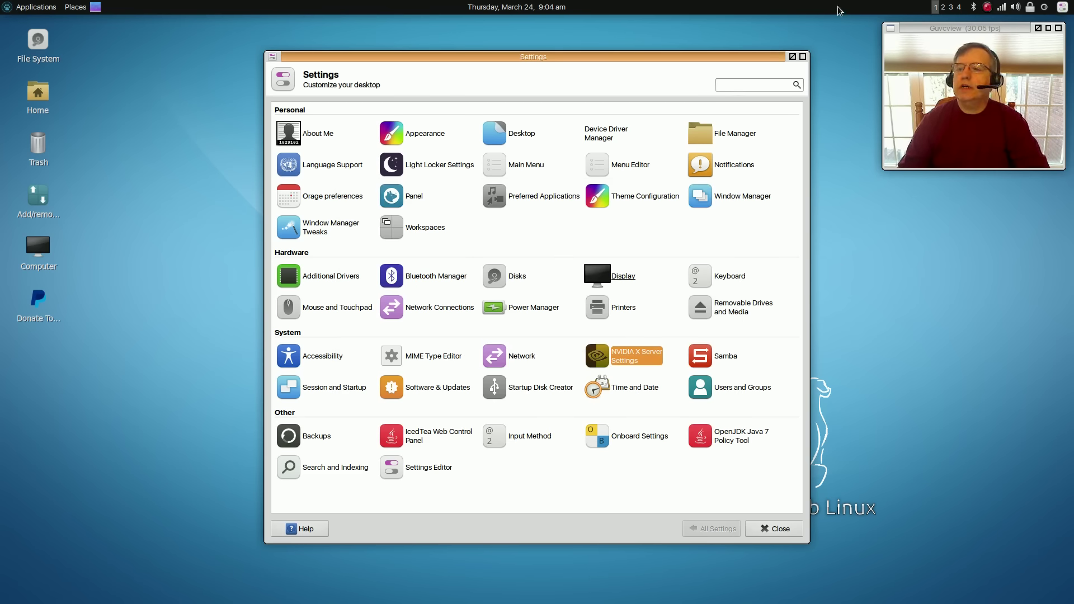
click(999, 9)
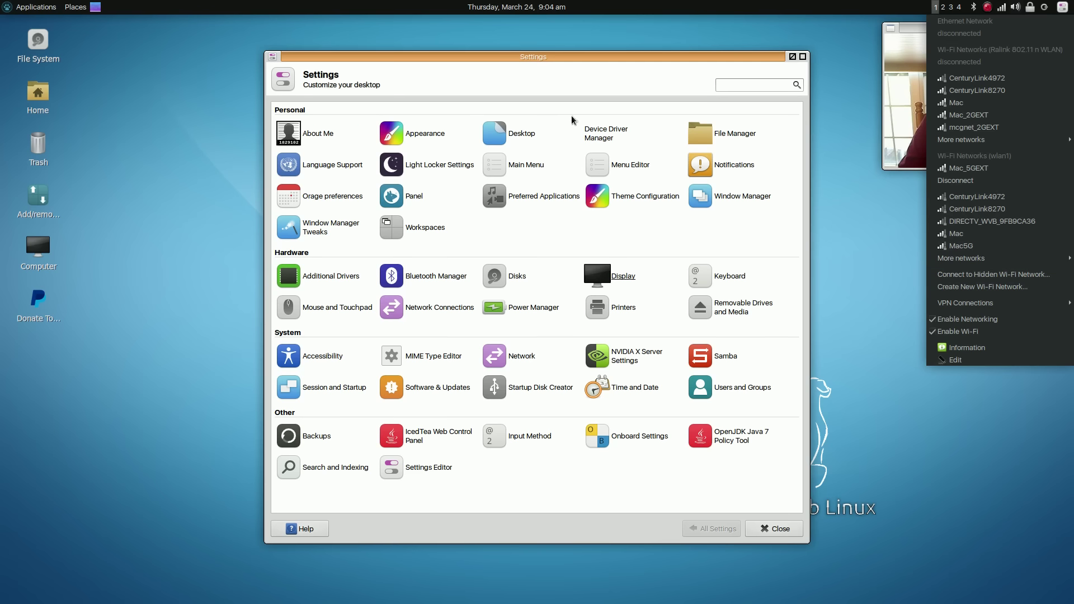
click(567, 101)
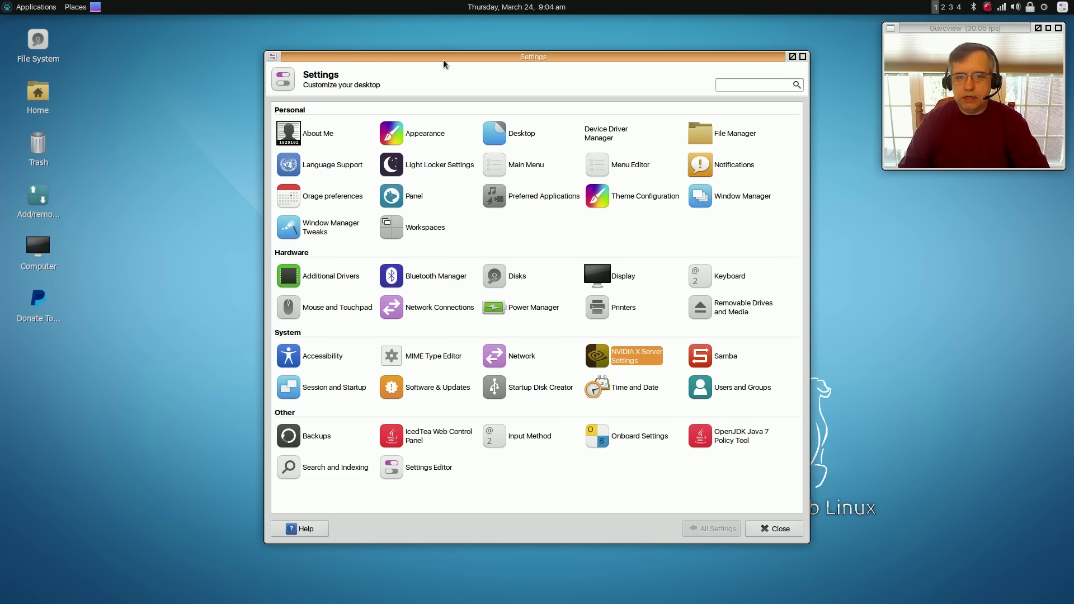
Step: Review the NVIDIA 352.63 and Broadcom STA entries under Additional Drivers, then close Software & Updates
drag(444, 62, 291, 58)
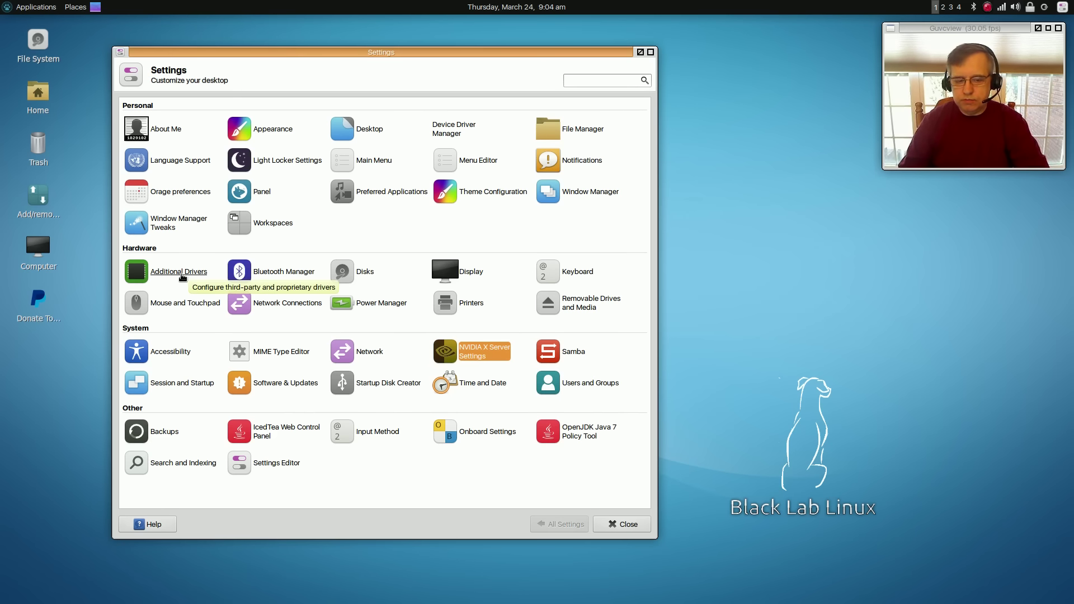
click(183, 275)
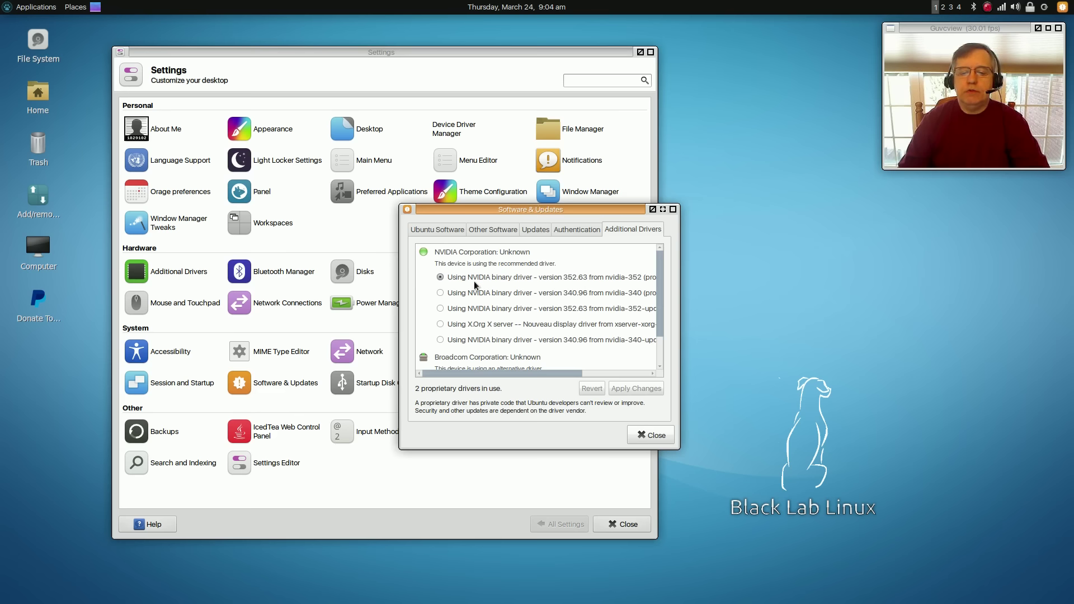
scroll(495, 344, down, 2)
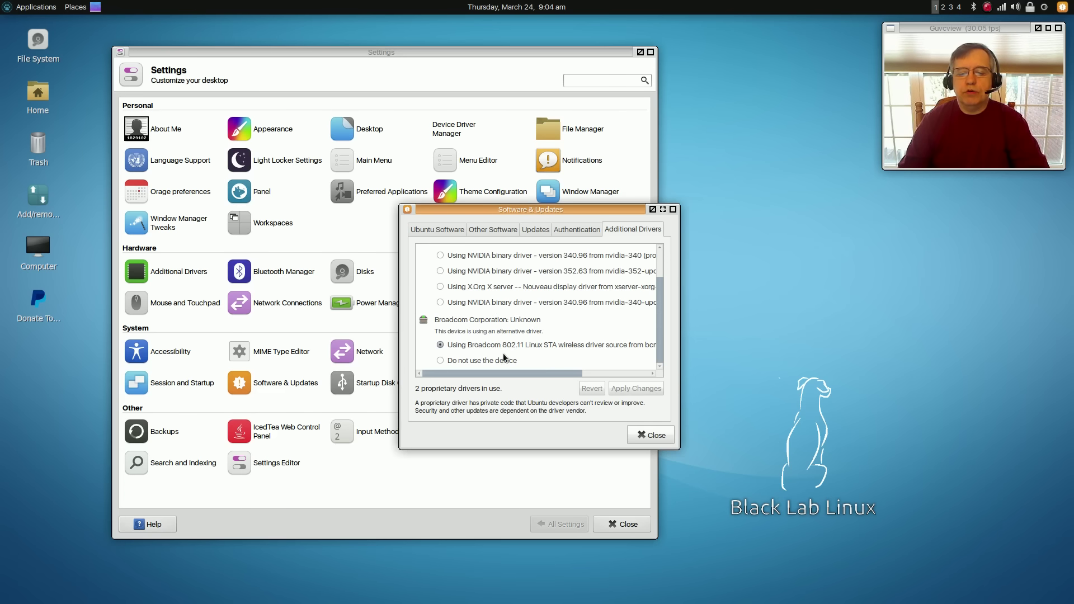
scroll(582, 344, up, 2)
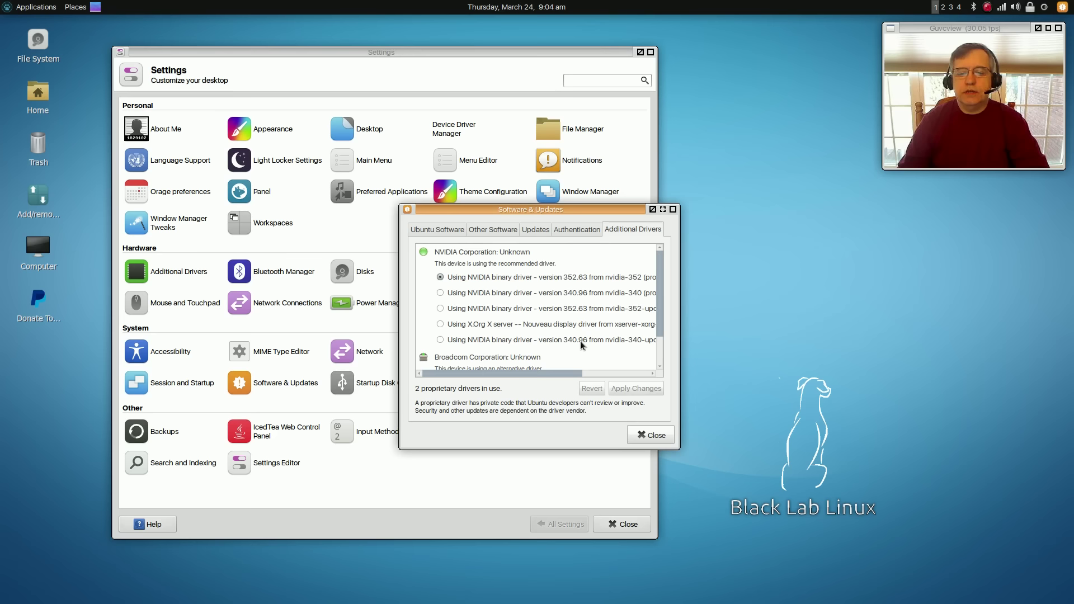
click(650, 435)
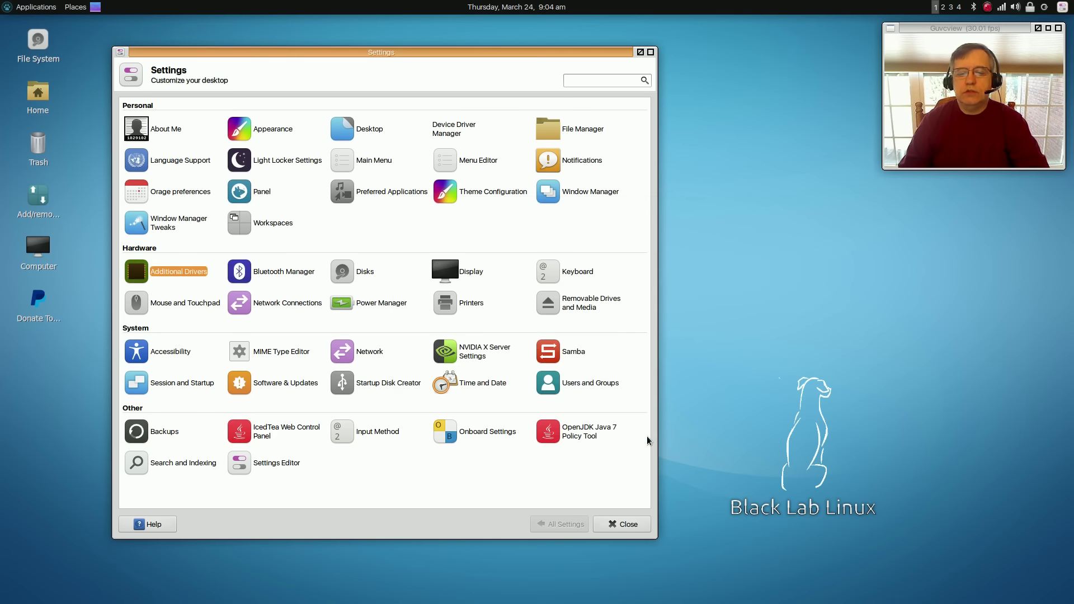
Step: Start Device Driver Manager with the administrator password and dismiss the vesa and fbdev errors
click(453, 130)
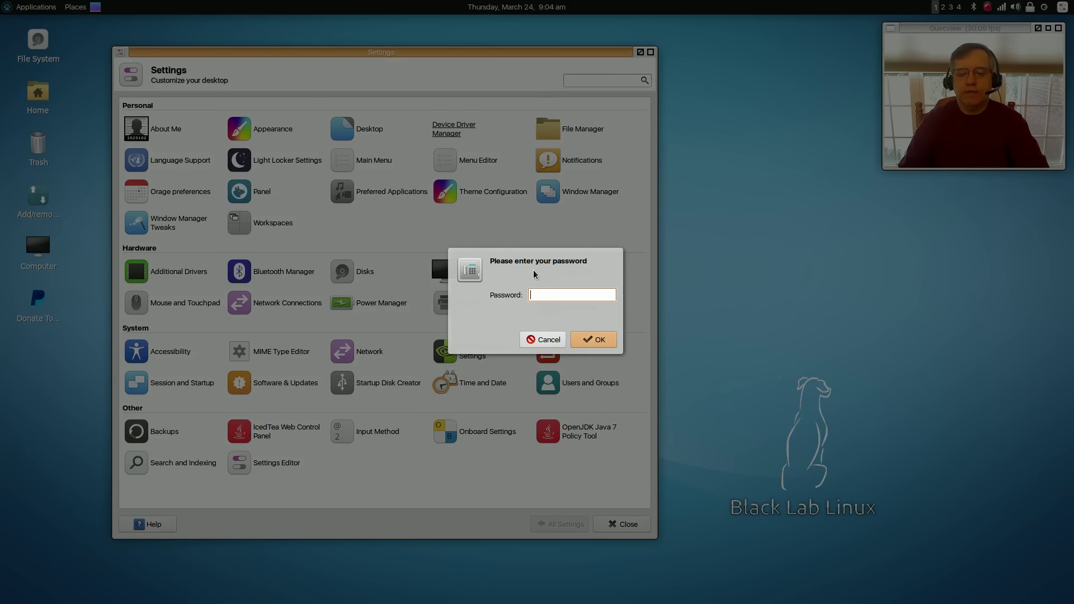
text(••••)
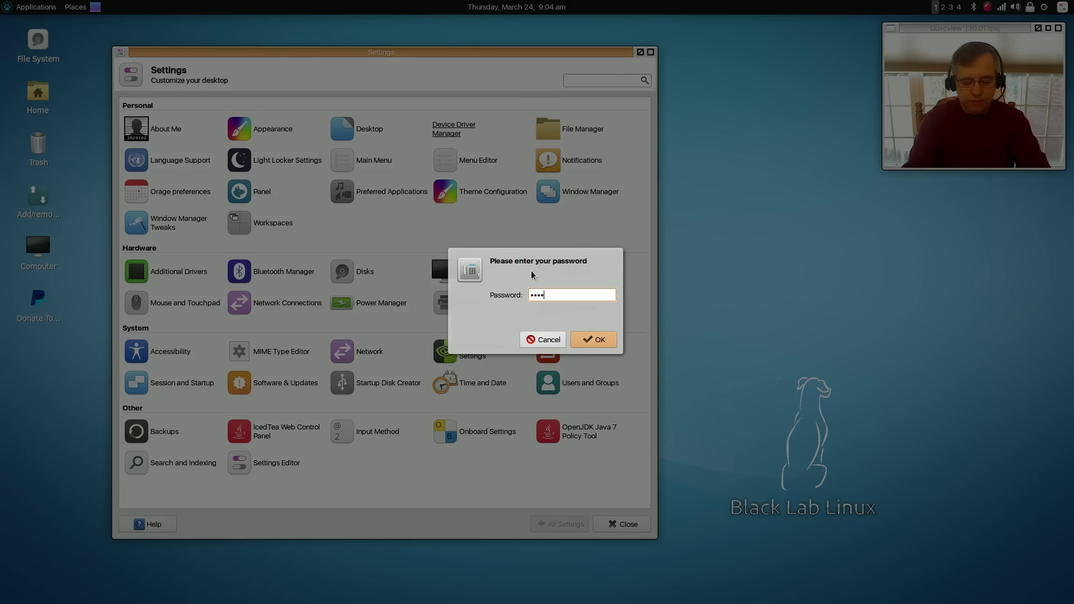
key(Return)
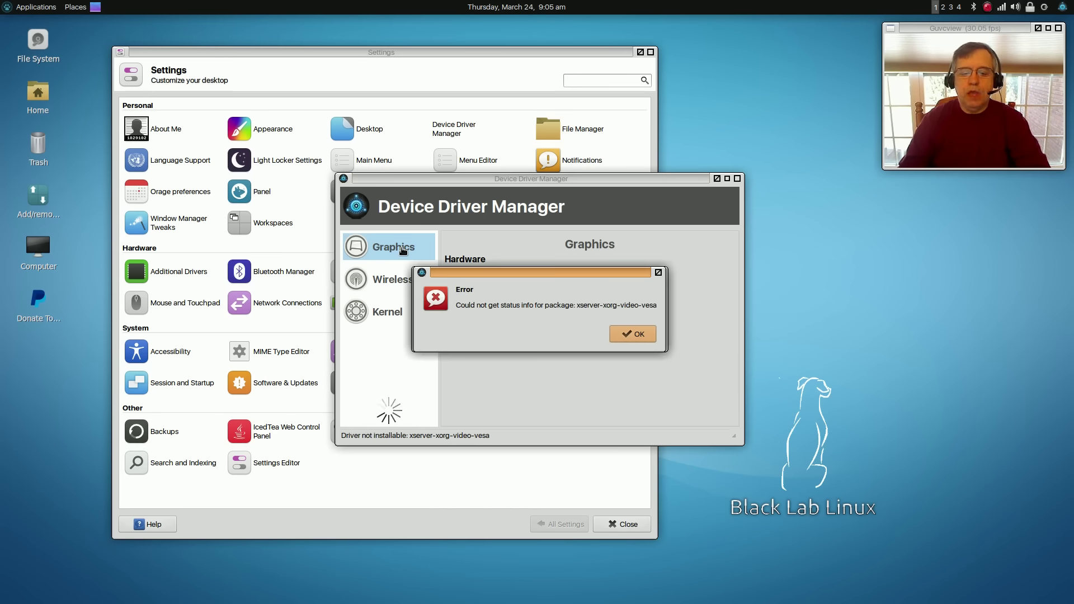
click(635, 334)
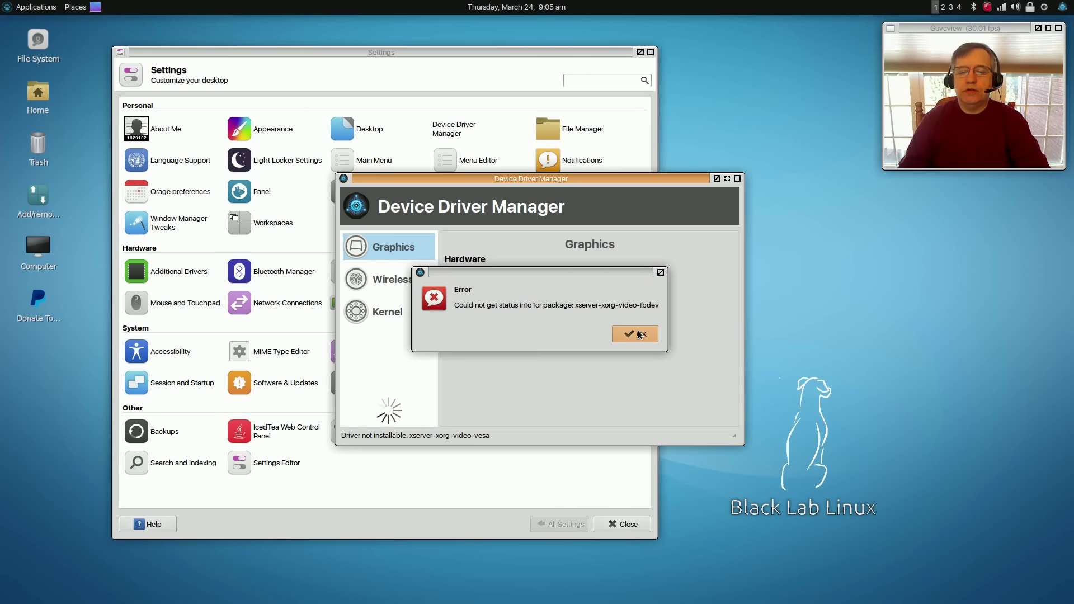
click(636, 334)
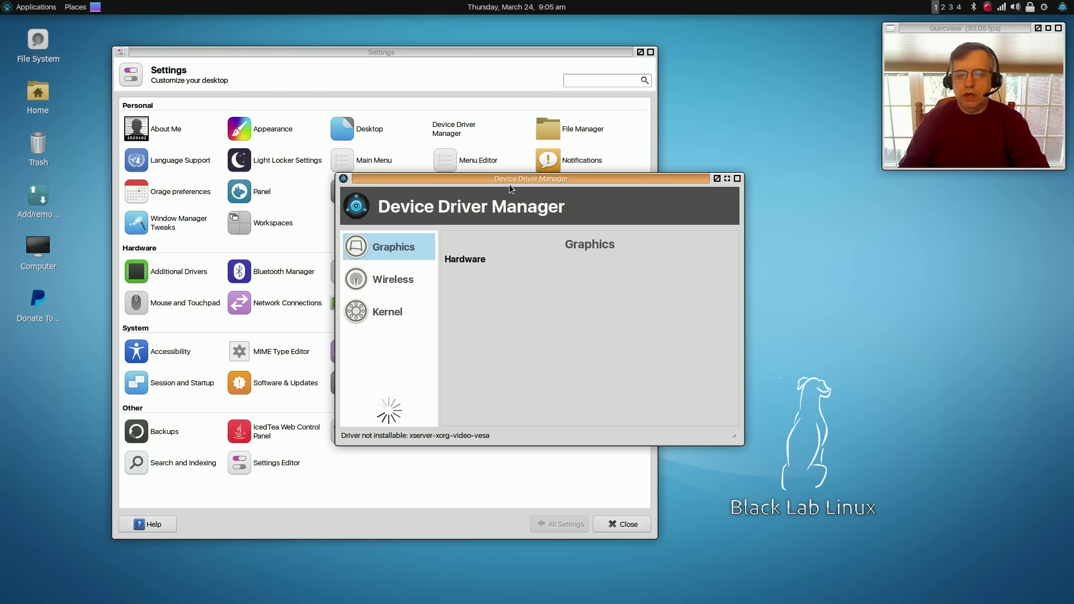
Step: Check the Wireless and Kernel pages ('PAE already installed') in Device Driver Manager, then close it
drag(565, 180, 825, 267)
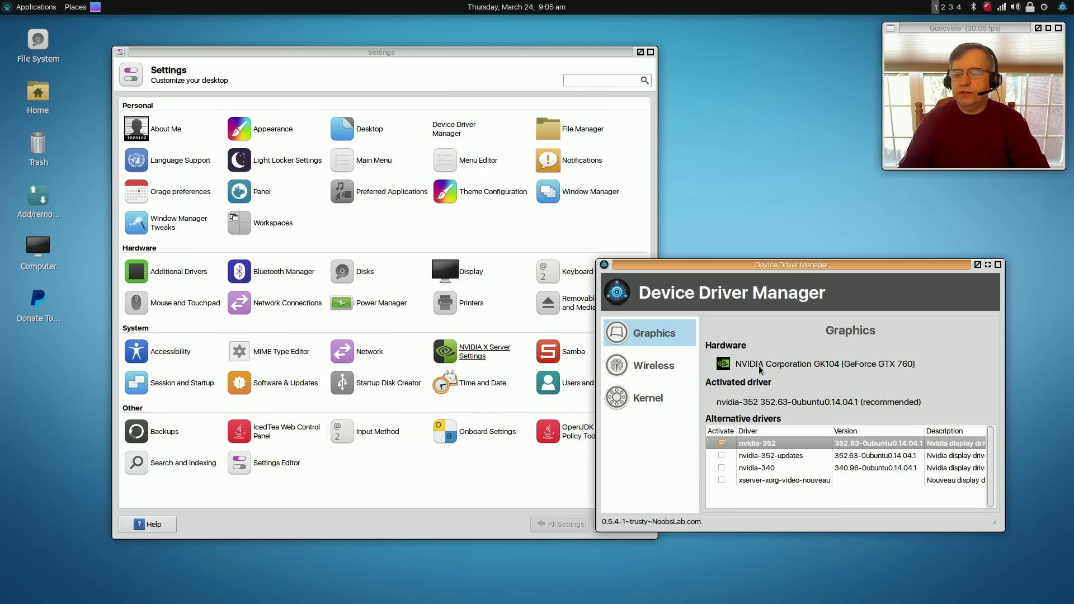
click(692, 370)
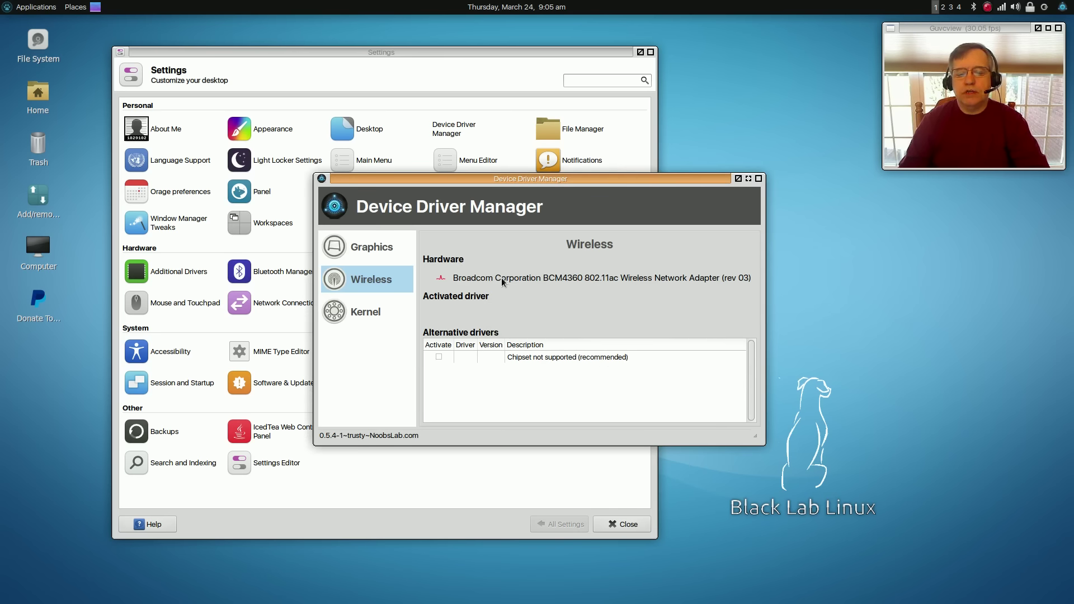
click(344, 324)
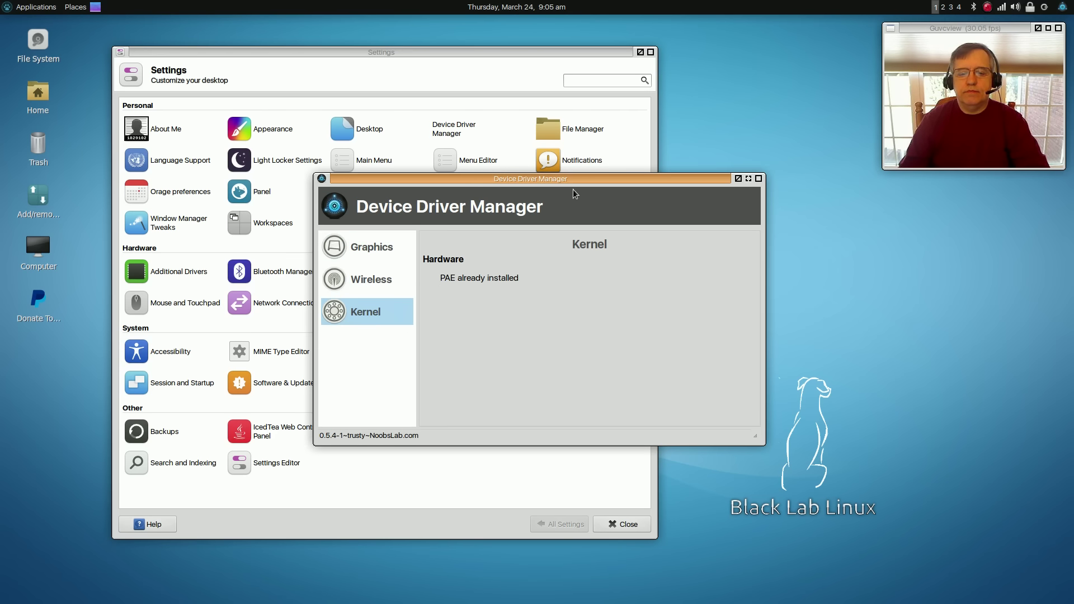
drag(579, 181, 806, 293)
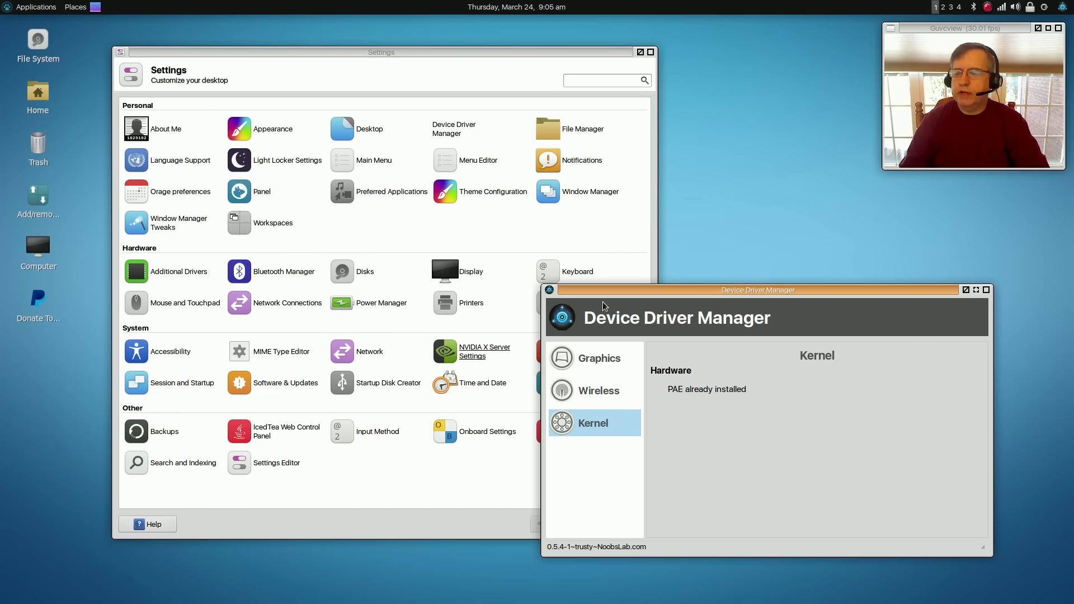
click(966, 290)
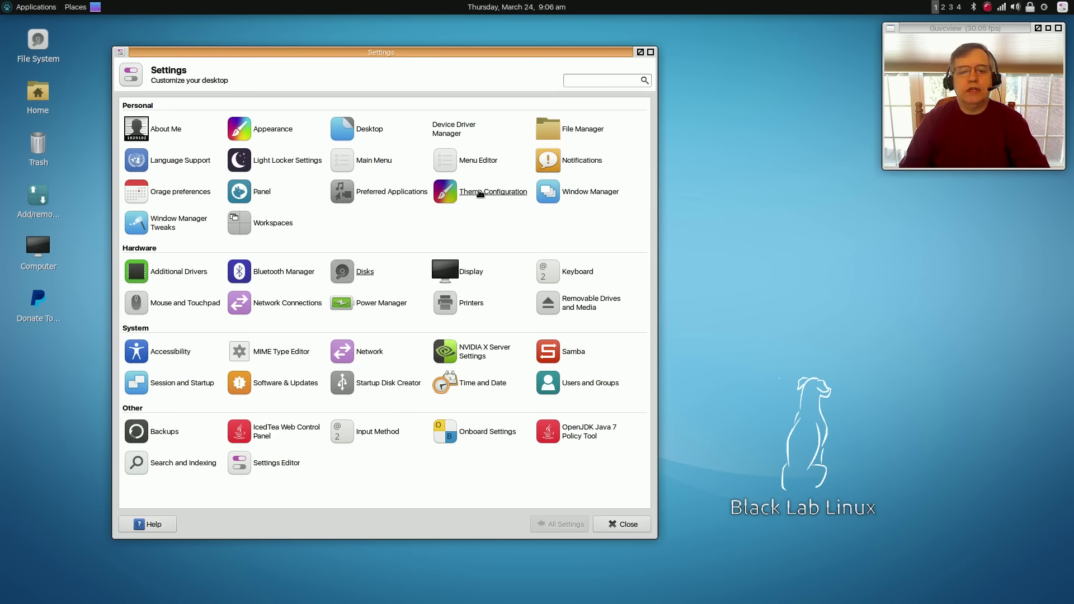
Step: Browse the Appearance styles and the icon themes list, including Vibrancy-Colors-Dark
click(271, 128)
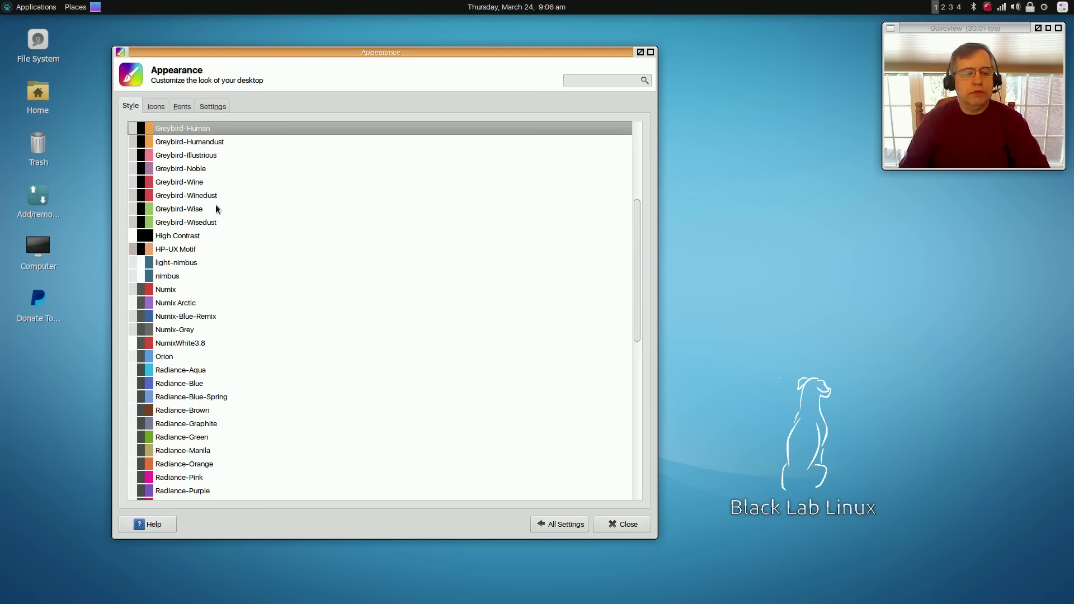
scroll(148, 197, down, 10)
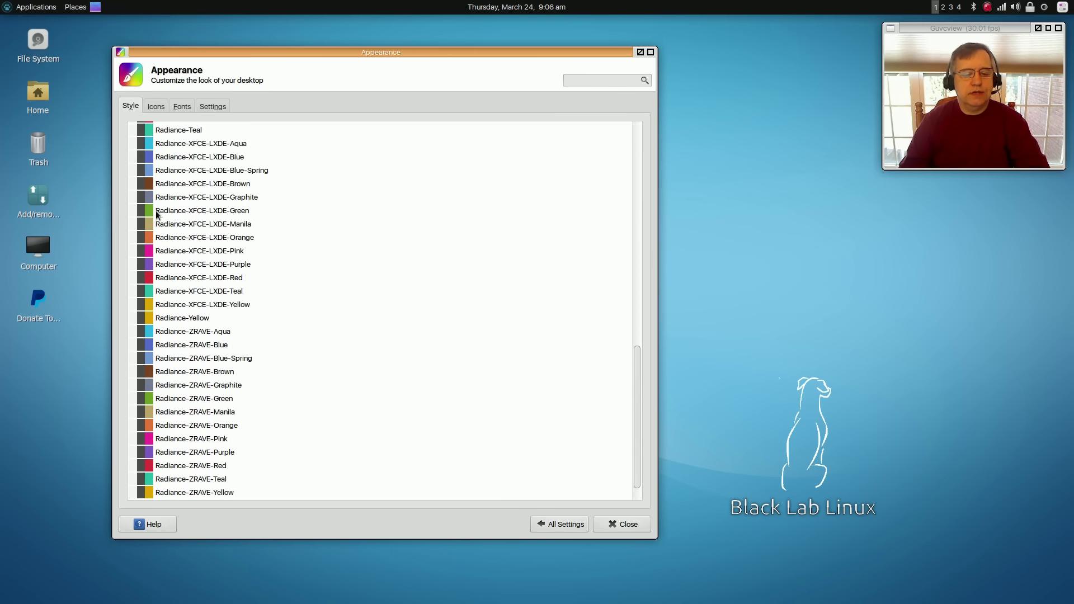
scroll(157, 214, up, 10)
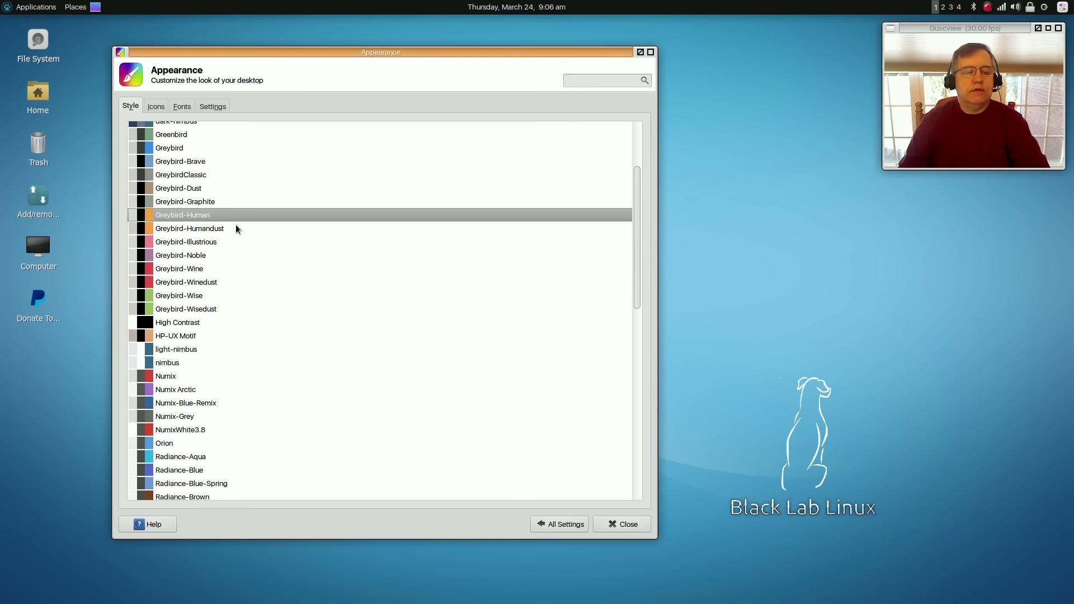
scroll(210, 215, up, 4)
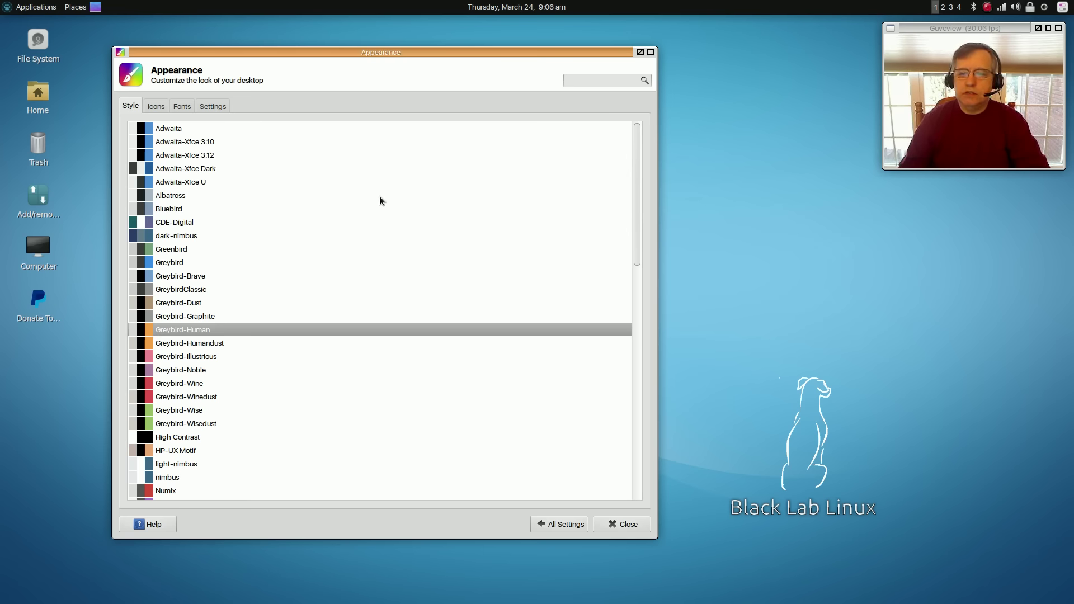
click(156, 106)
scroll(196, 233, down, 7)
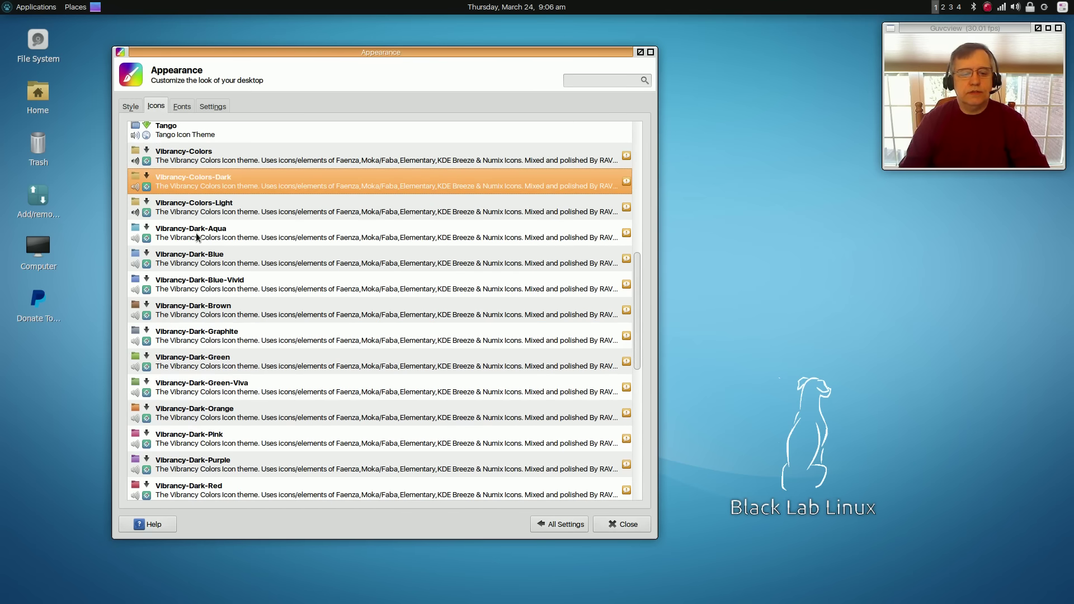
scroll(196, 233, up, 7)
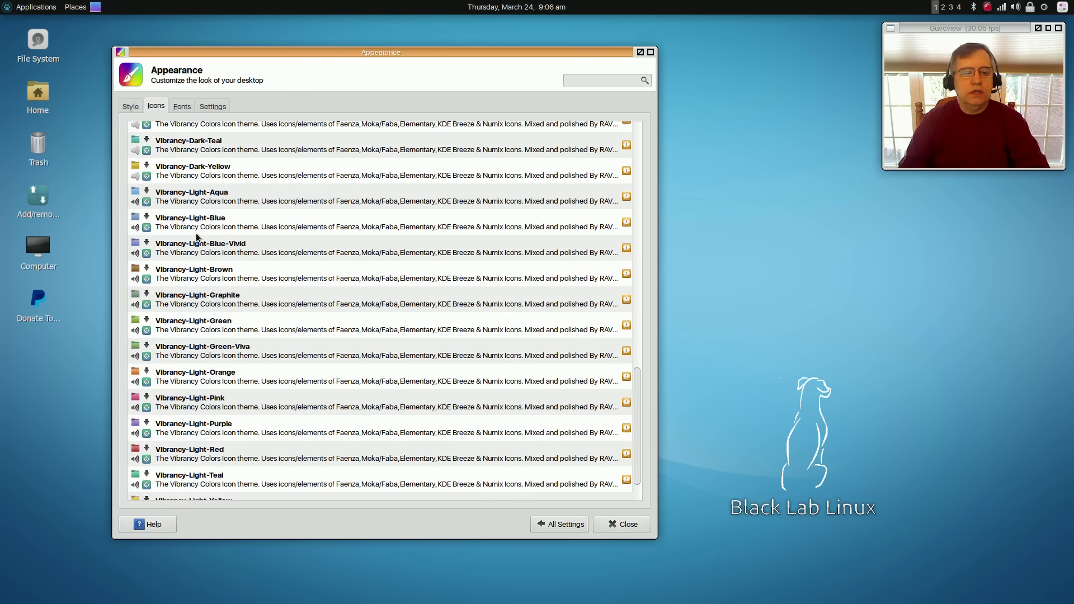
scroll(196, 233, up, 1)
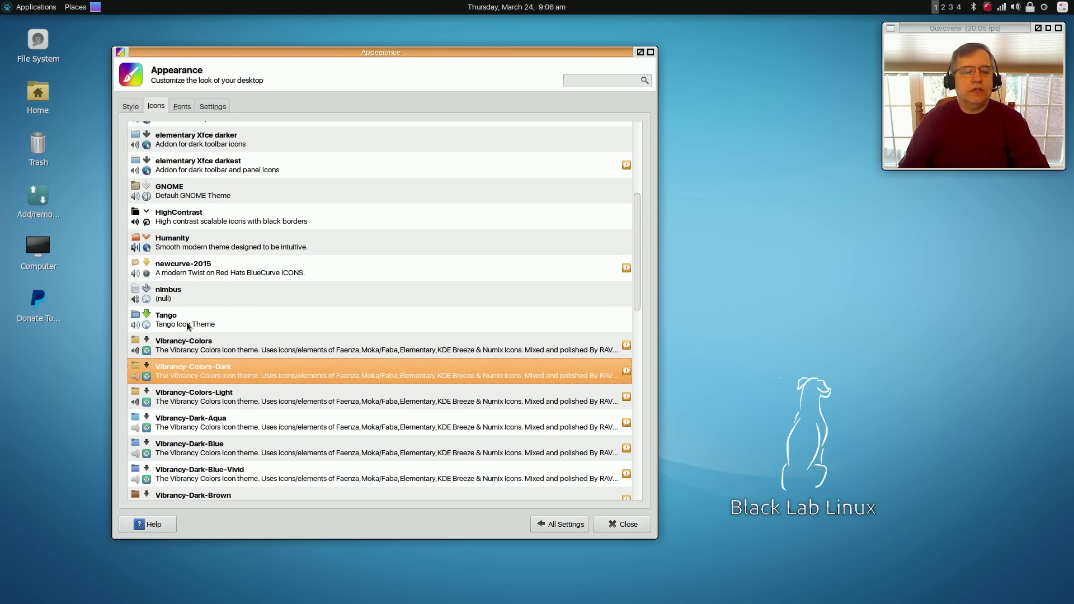
scroll(180, 273, up, 4)
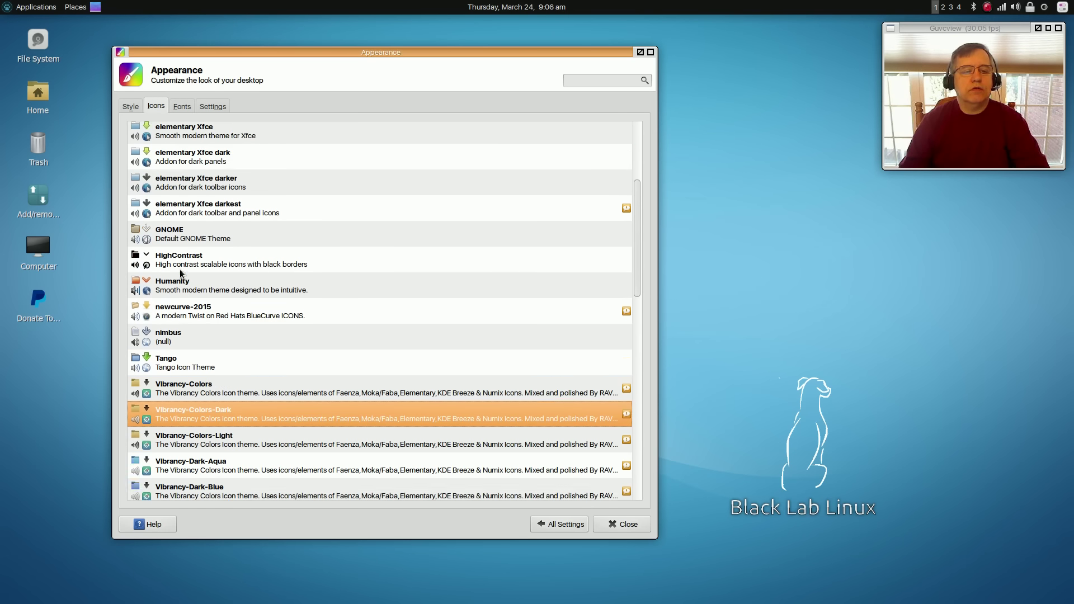
scroll(194, 256, up, 2)
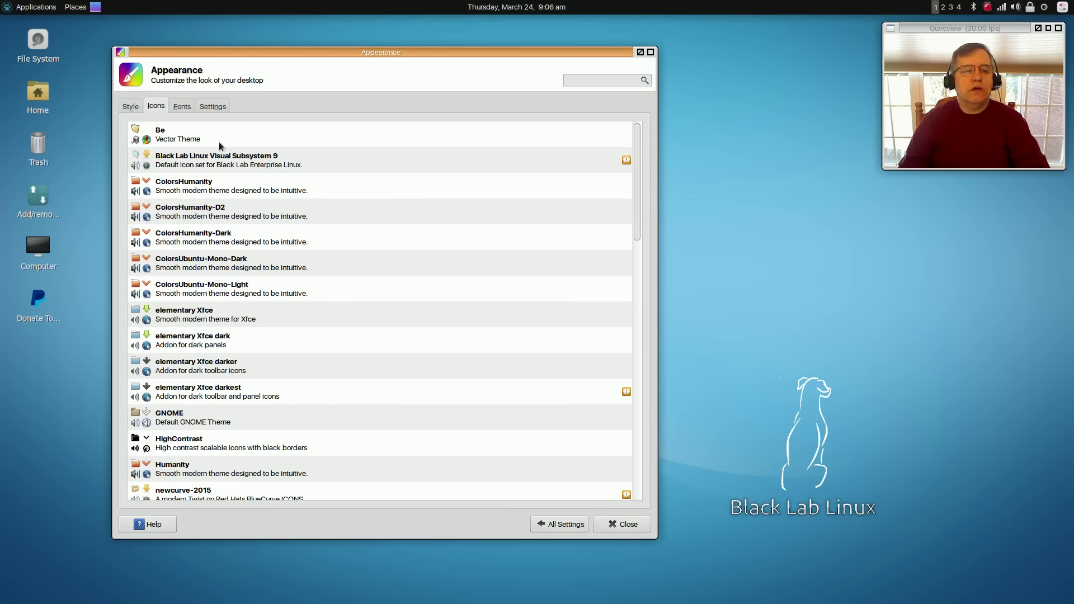
Step: Check the Fonts tab (SFNS Display 10) and the Settings tab, then return to All Settings
click(182, 106)
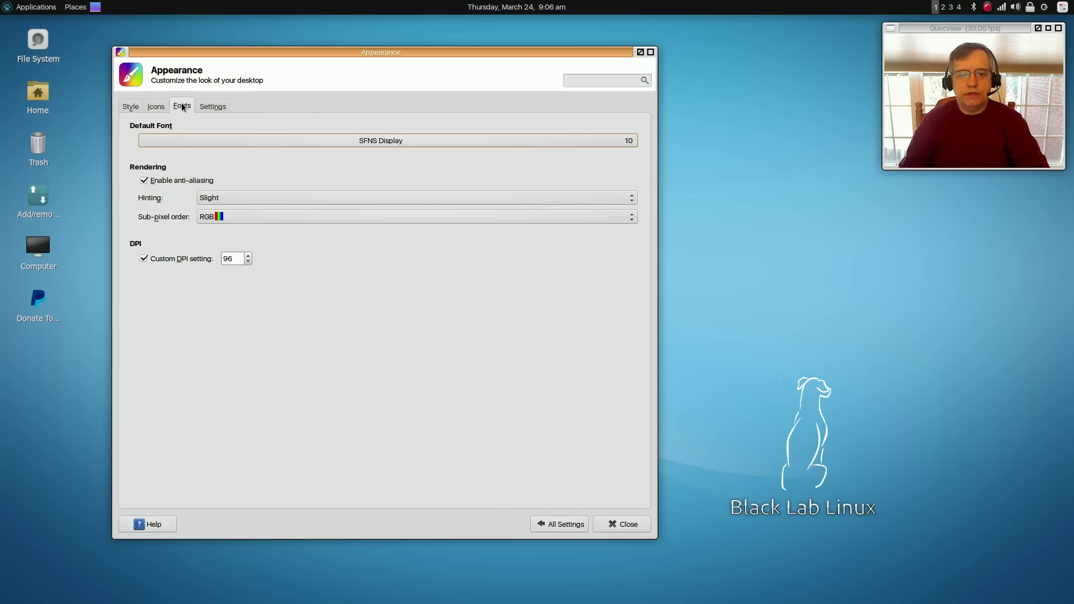
click(212, 107)
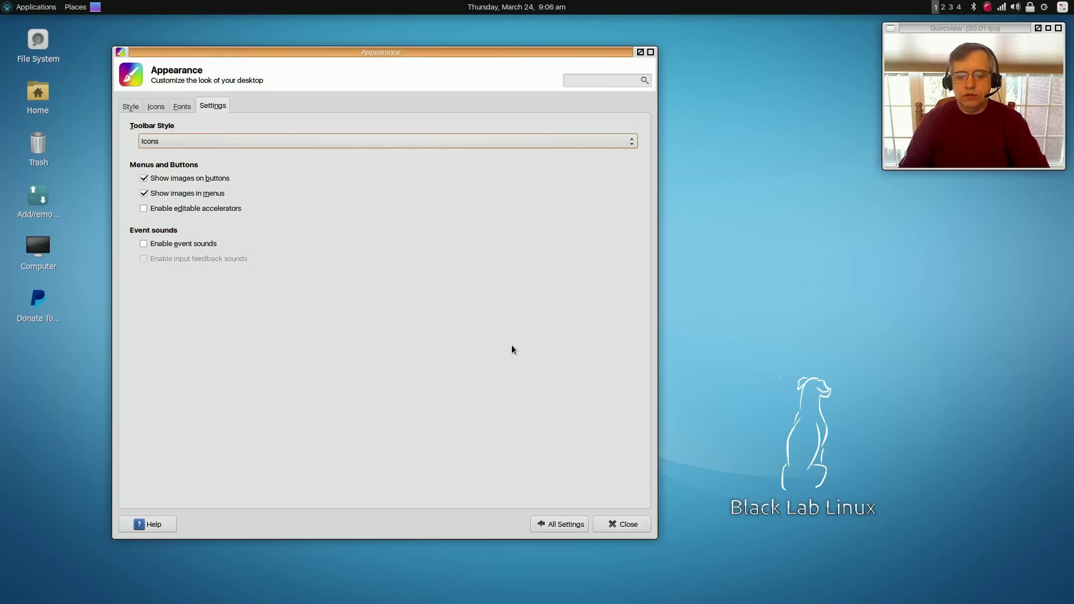
click(565, 527)
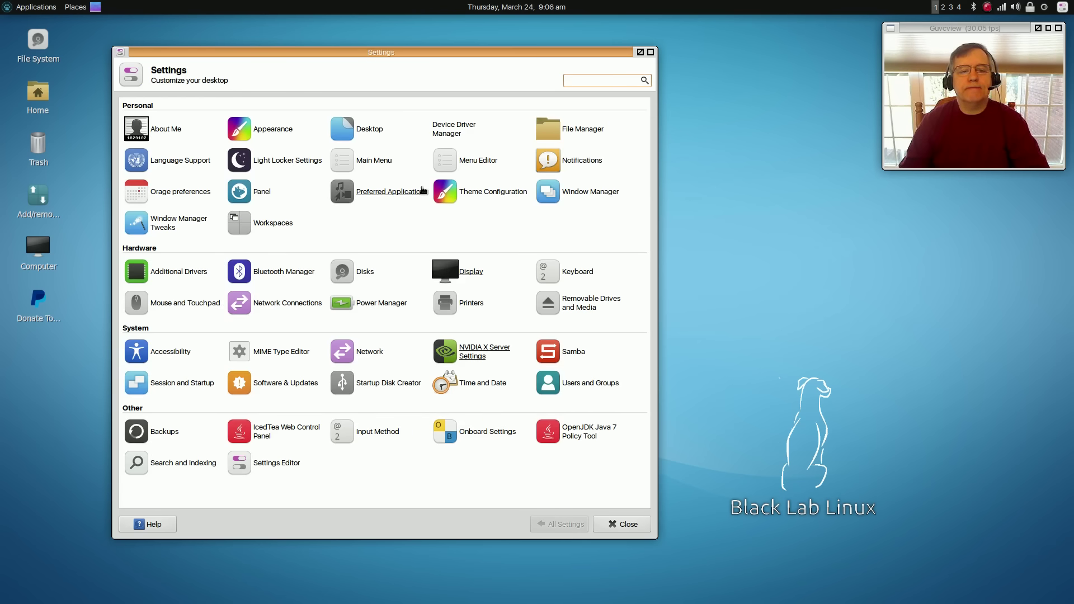
Step: Open the Desktop background settings, move the window right, and browse the wallpaper grid
click(366, 130)
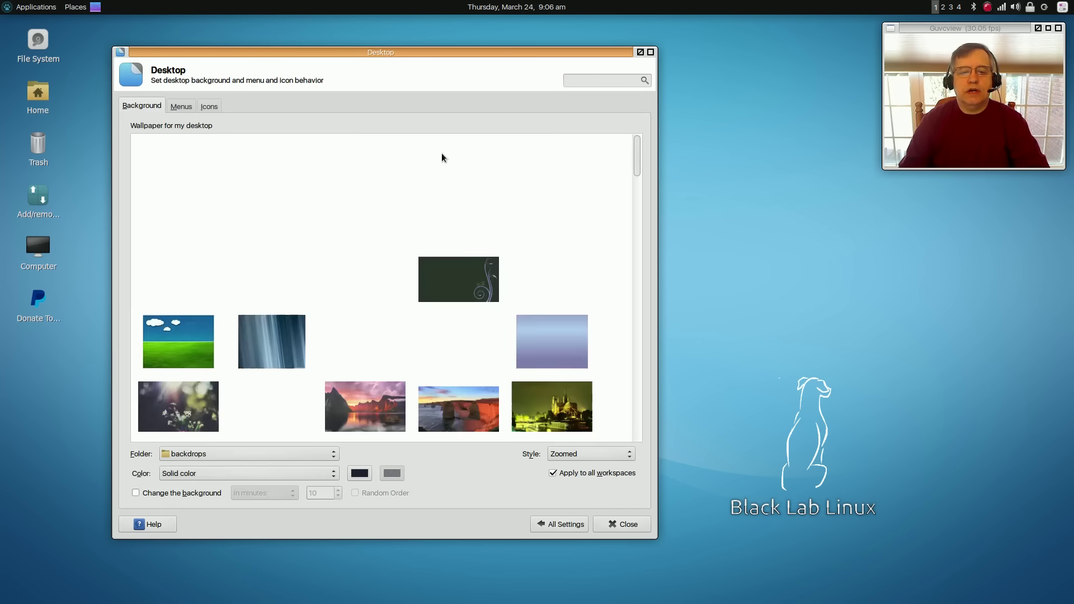
drag(447, 52, 543, 55)
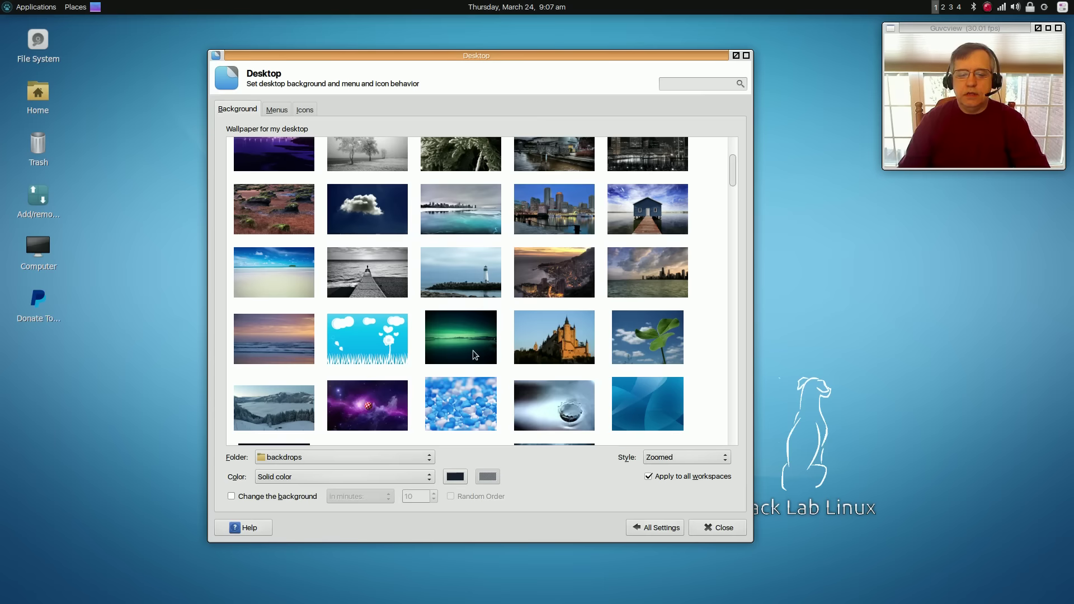
scroll(472, 350, down, 15)
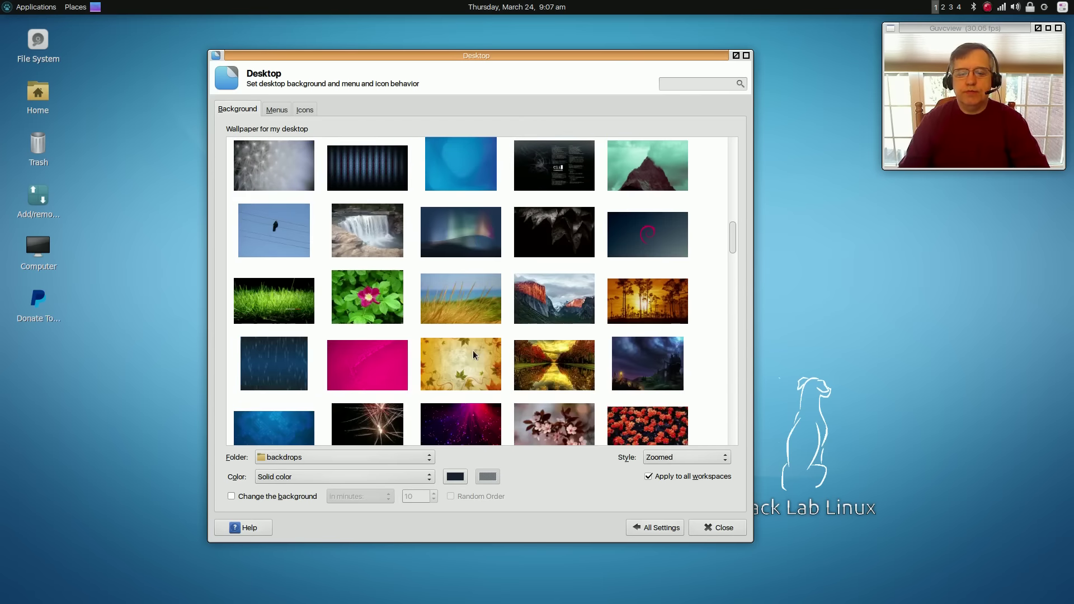
scroll(473, 352, down, 20)
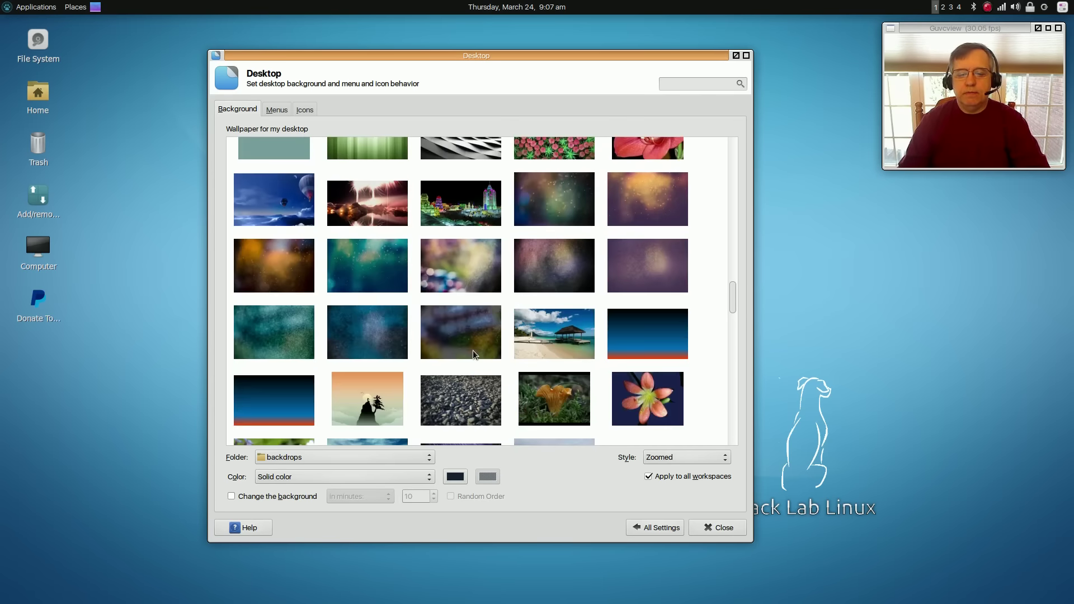
scroll(472, 350, down, 20)
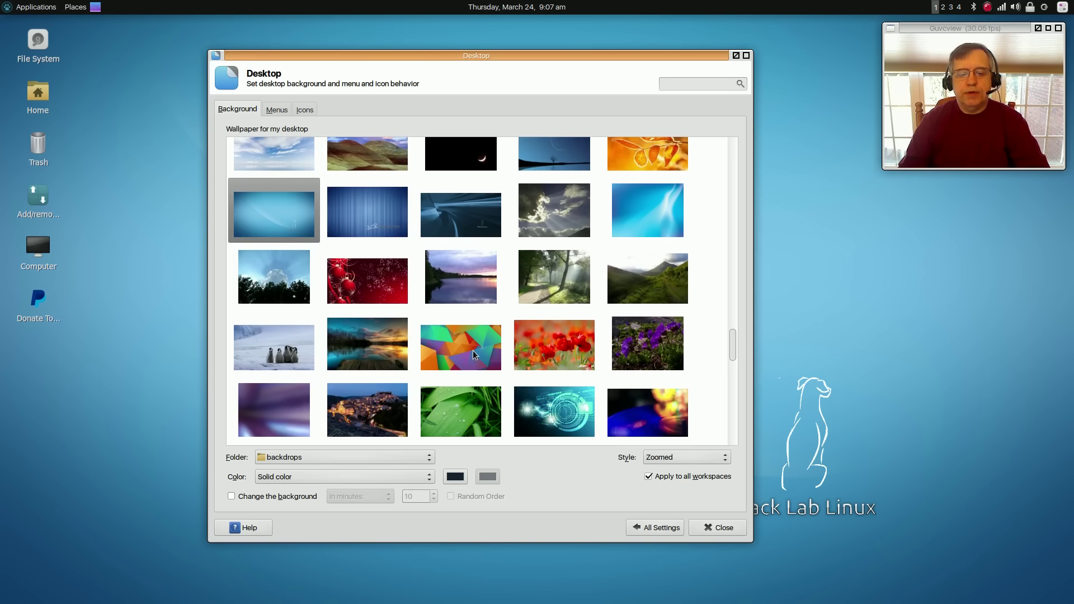
scroll(474, 317, down, 10)
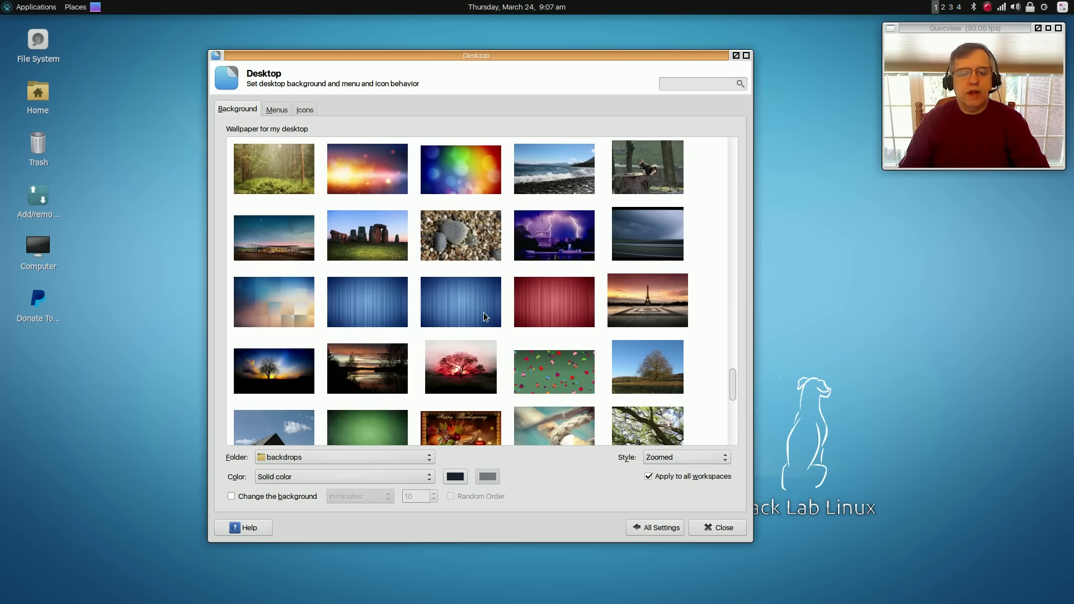
scroll(419, 324, down, 5)
scroll(416, 327, down, 8)
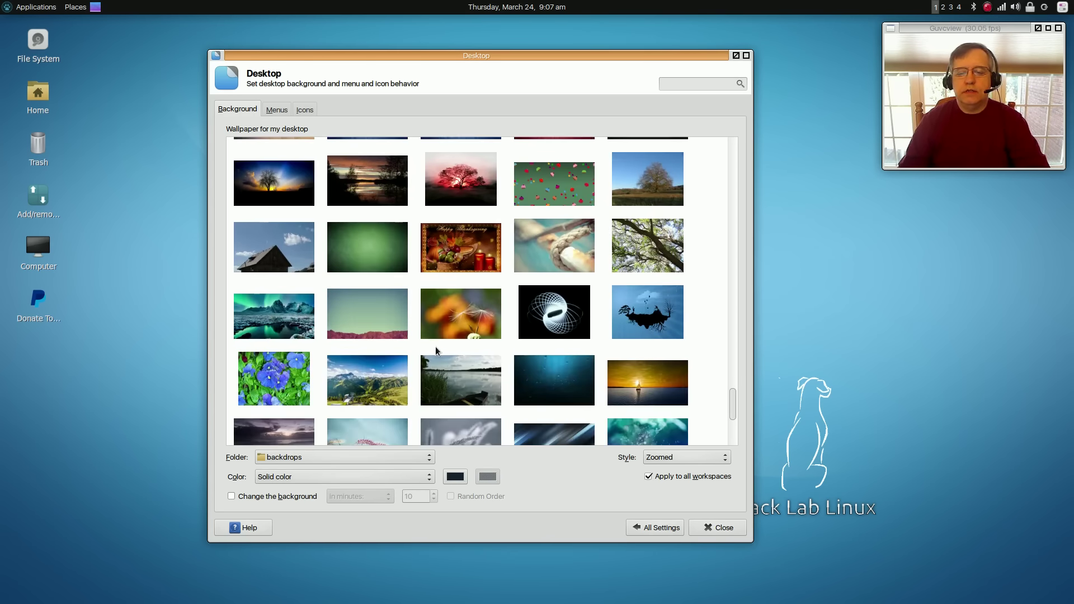
scroll(459, 332, down, 3)
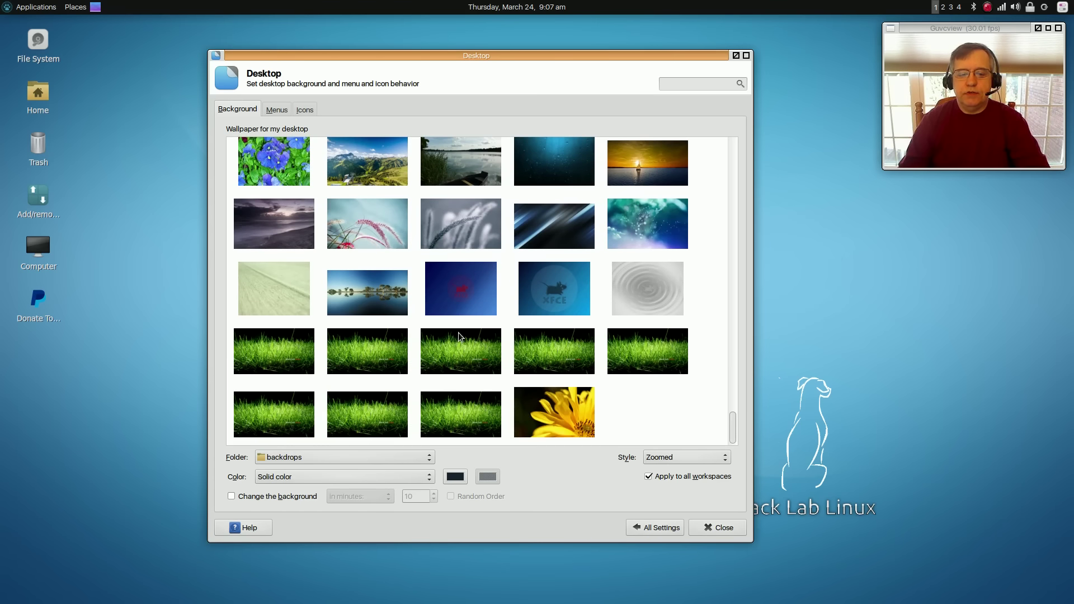
Step: Set the Eiffel Tower at sunset image as the desktop wallpaper
scroll(458, 332, up, 12)
scroll(460, 336, up, 10)
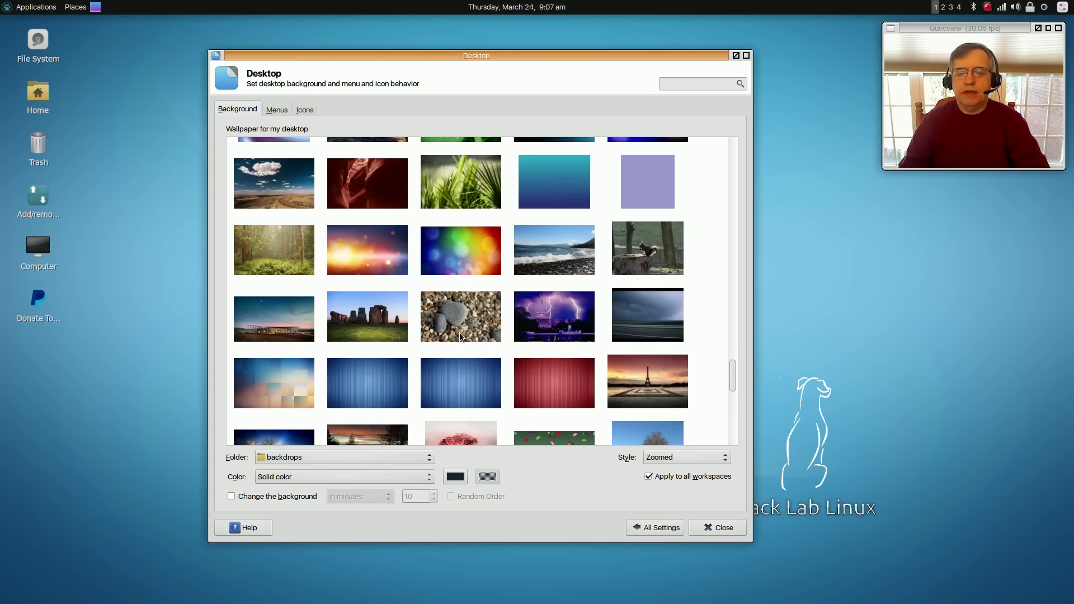
scroll(459, 334, up, 5)
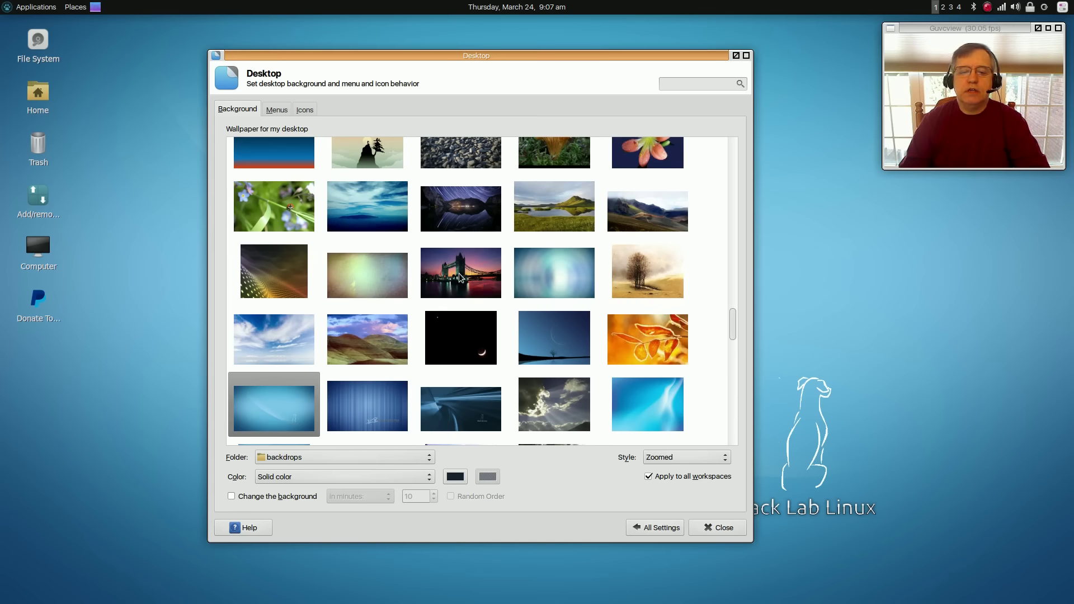
scroll(459, 280, up, 5)
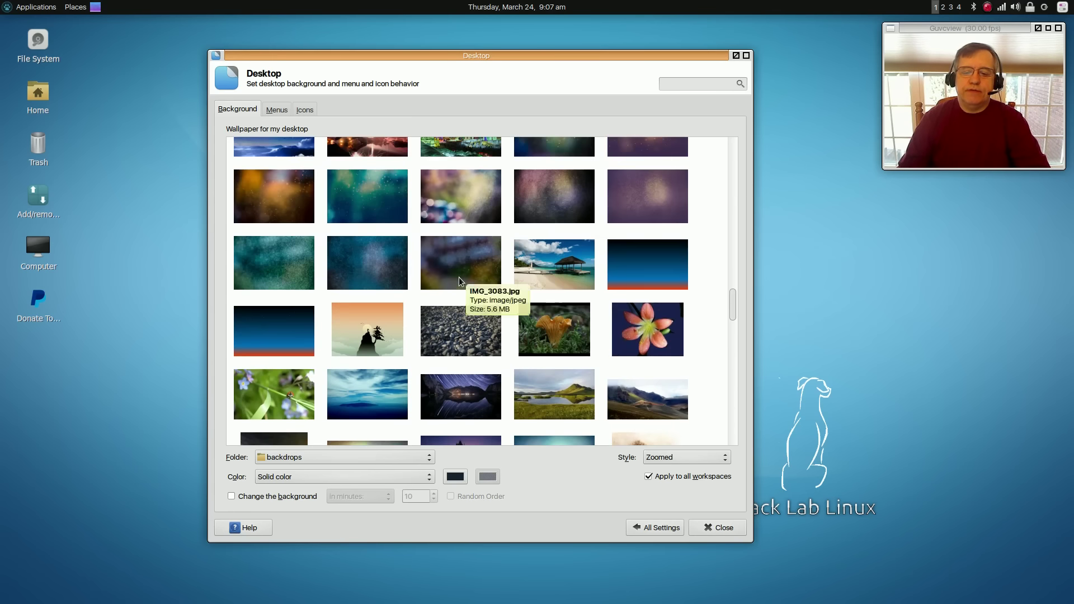
scroll(460, 280, down, 9)
scroll(459, 280, down, 15)
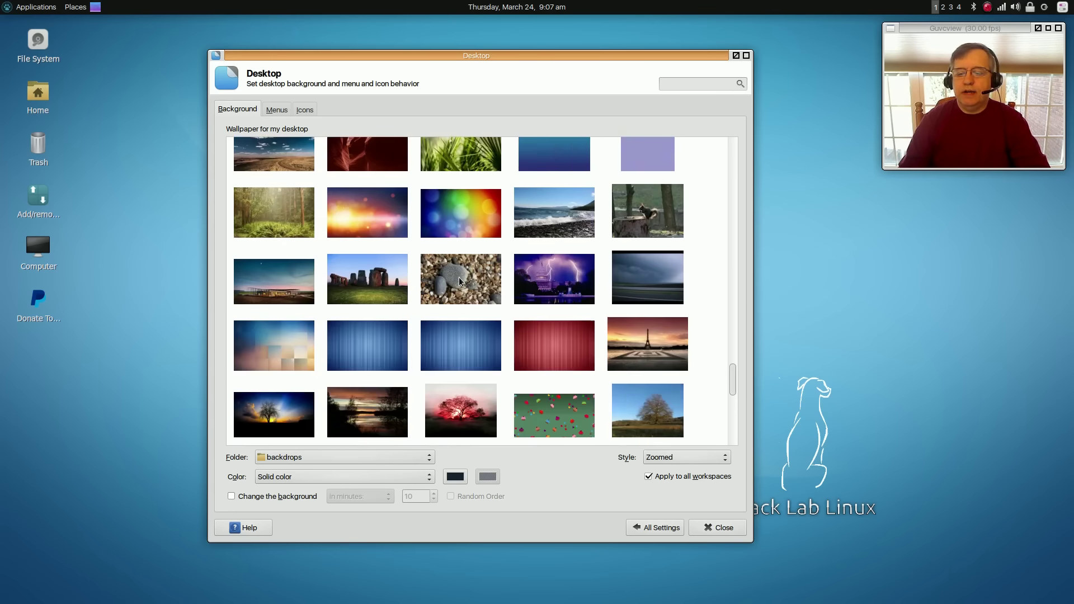
click(636, 324)
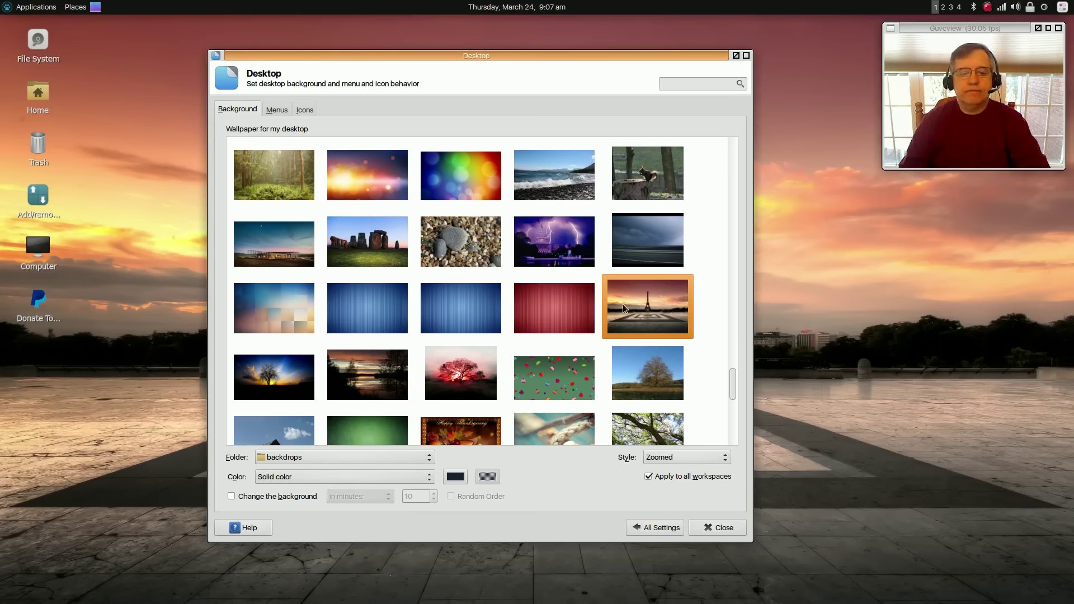
mouse_move(676, 58)
mouse_down()
mouse_move(718, 518)
mouse_move(671, 219)
mouse_move(670, 57)
mouse_up()
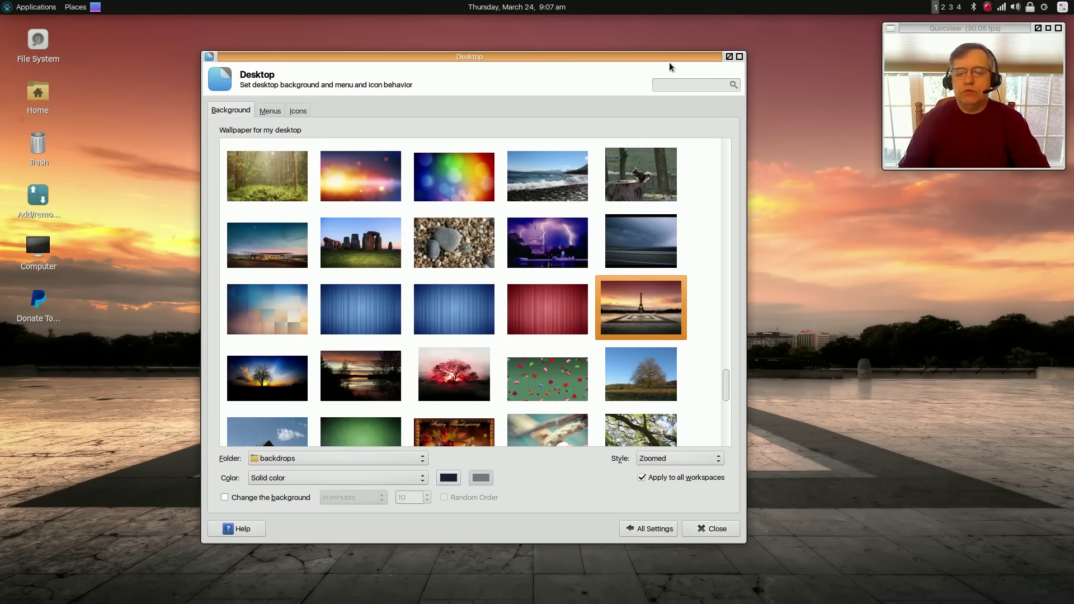
Step: Close the Desktop settings window to reveal the Eiffel Tower wallpaper
click(729, 57)
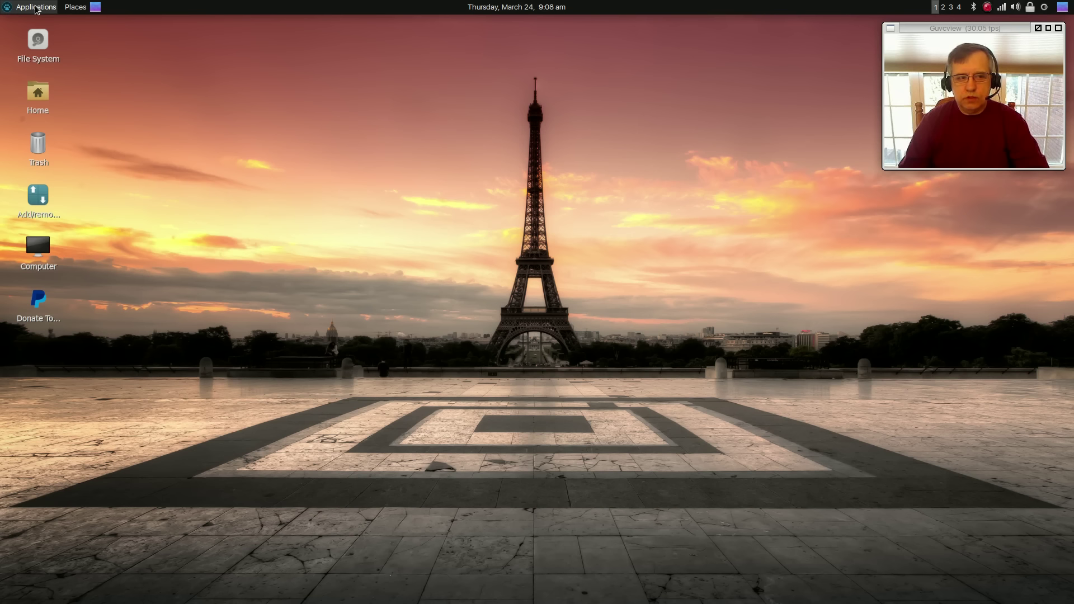
Step: Browse the Applications menu through Wine and Accessories to the Internet category
click(36, 9)
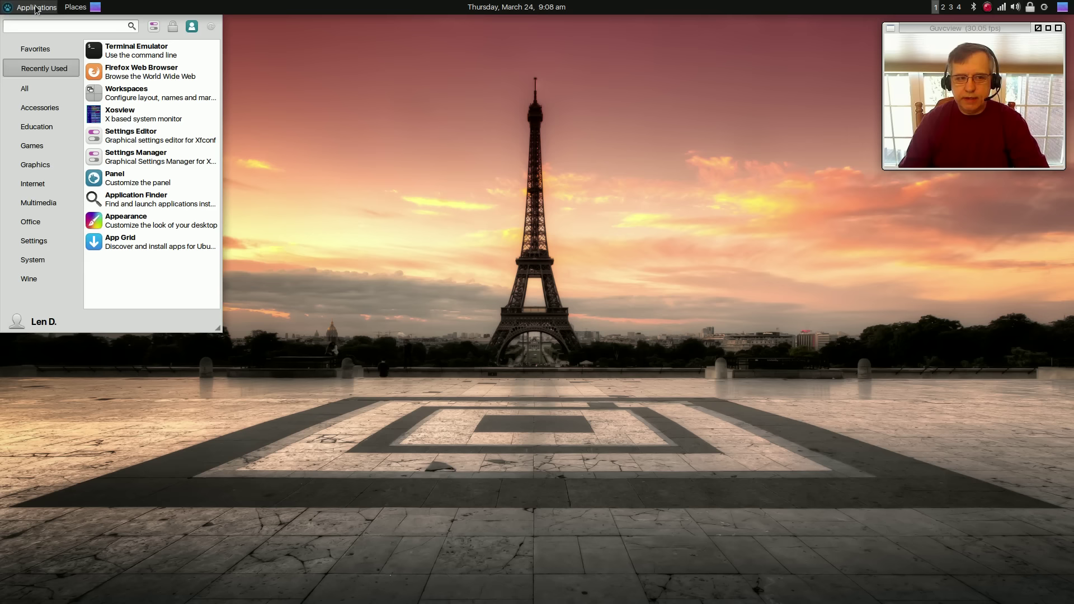
click(37, 51)
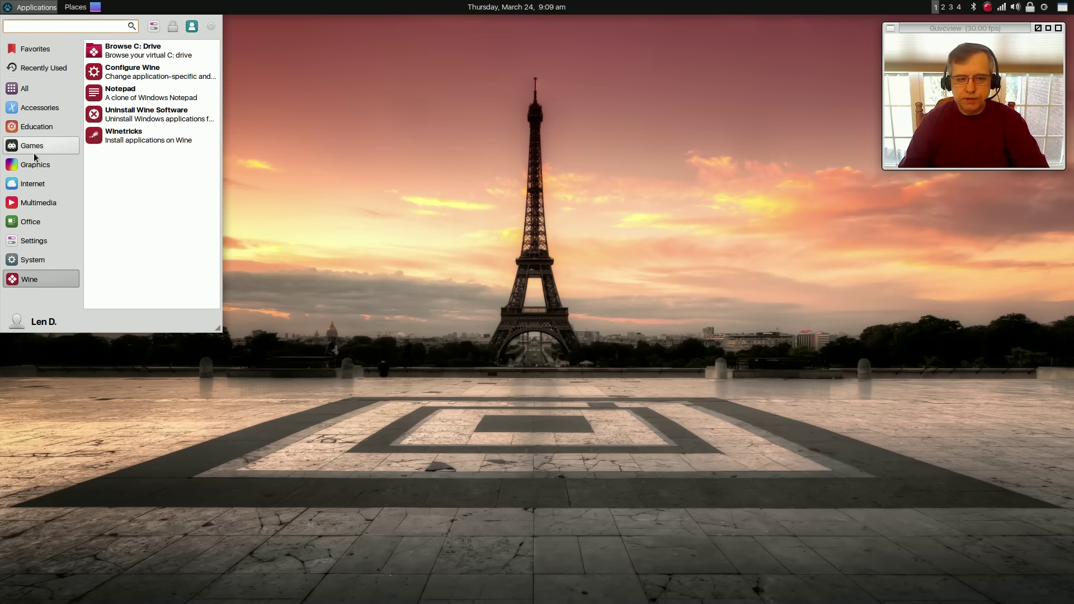
mouse_move(34, 108)
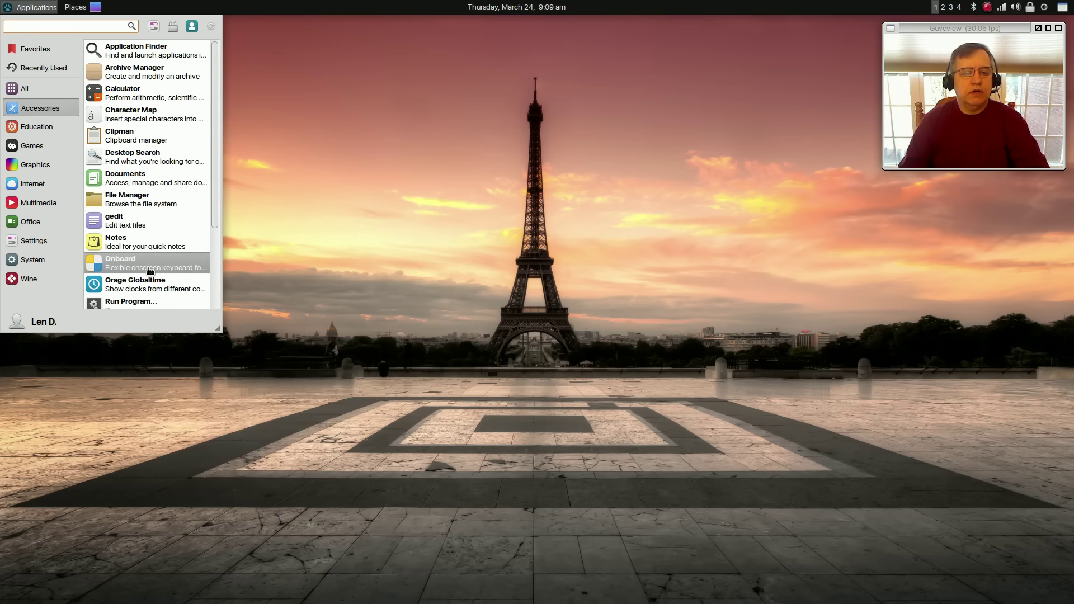
scroll(148, 261, down, 3)
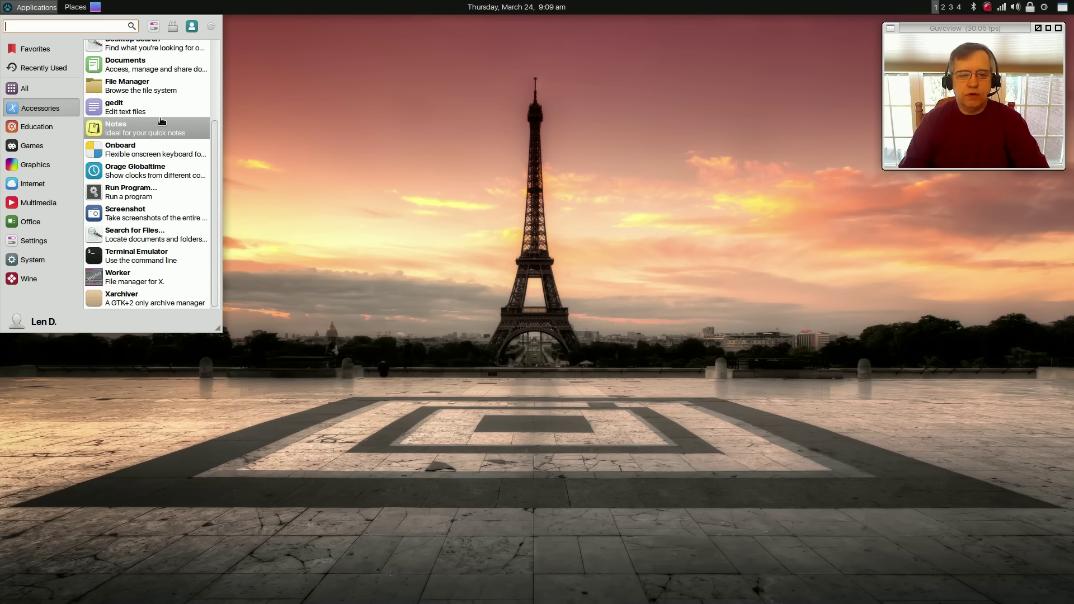
mouse_move(38, 183)
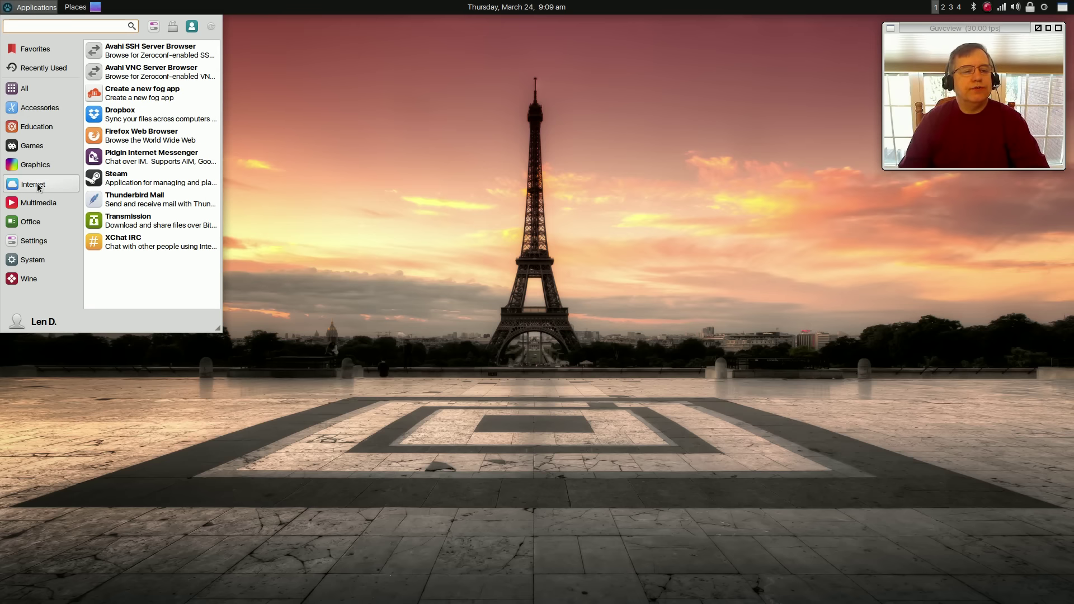
Step: Launch Firefox Web Browser on the Hulu welcome page and reposition its window
click(145, 139)
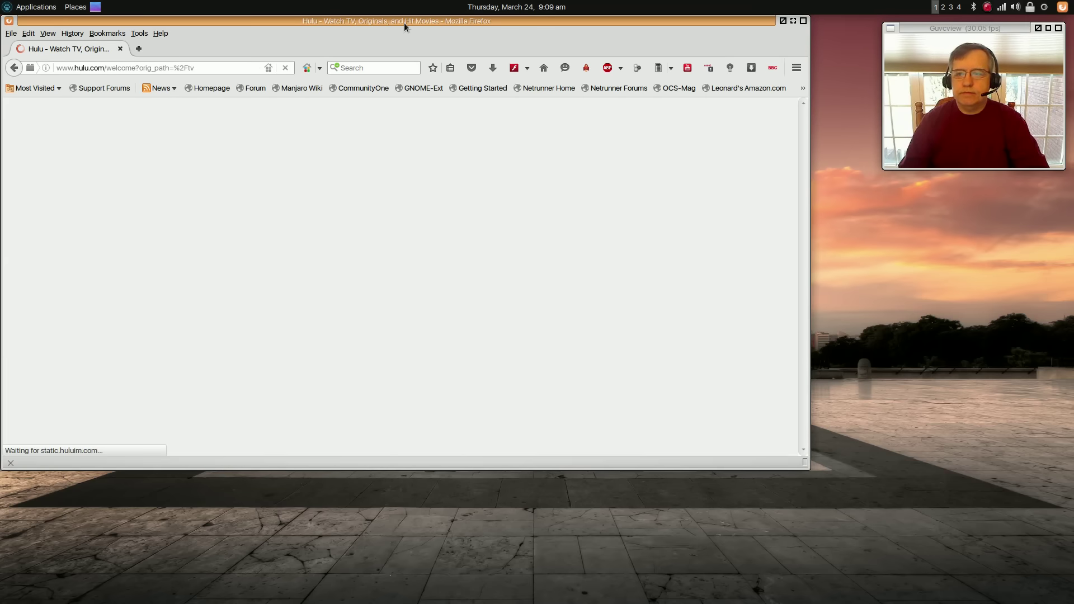
drag(403, 22, 461, 107)
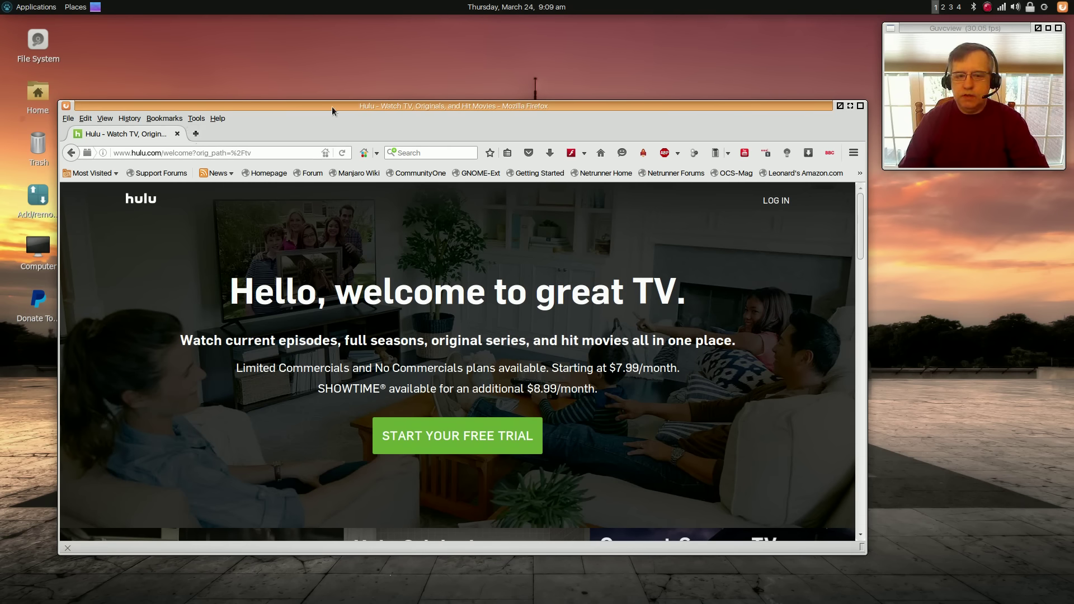
drag(331, 106, 335, 106)
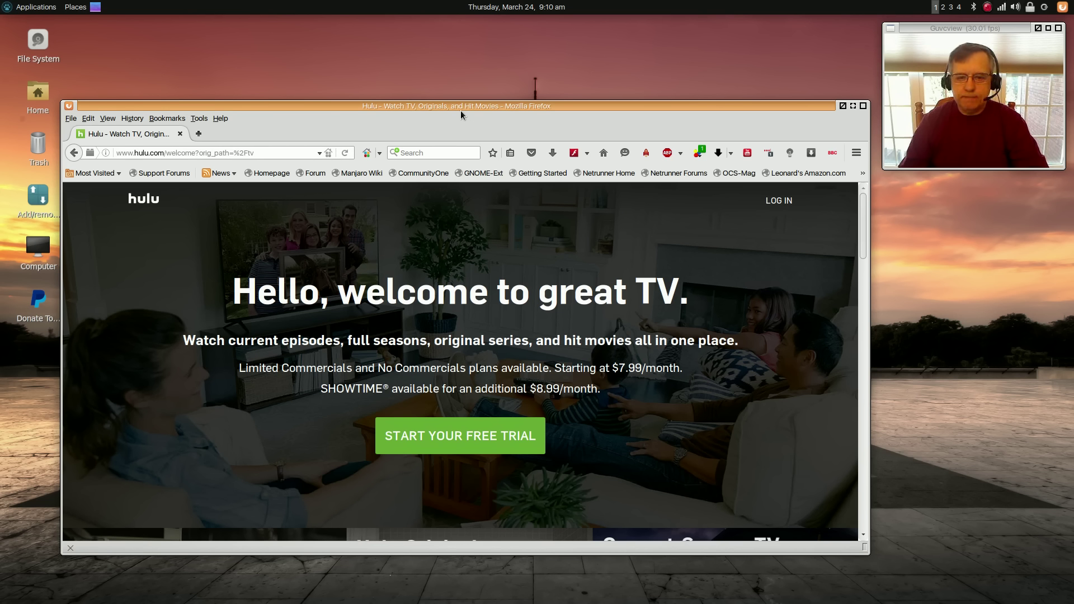
drag(461, 107, 460, 99)
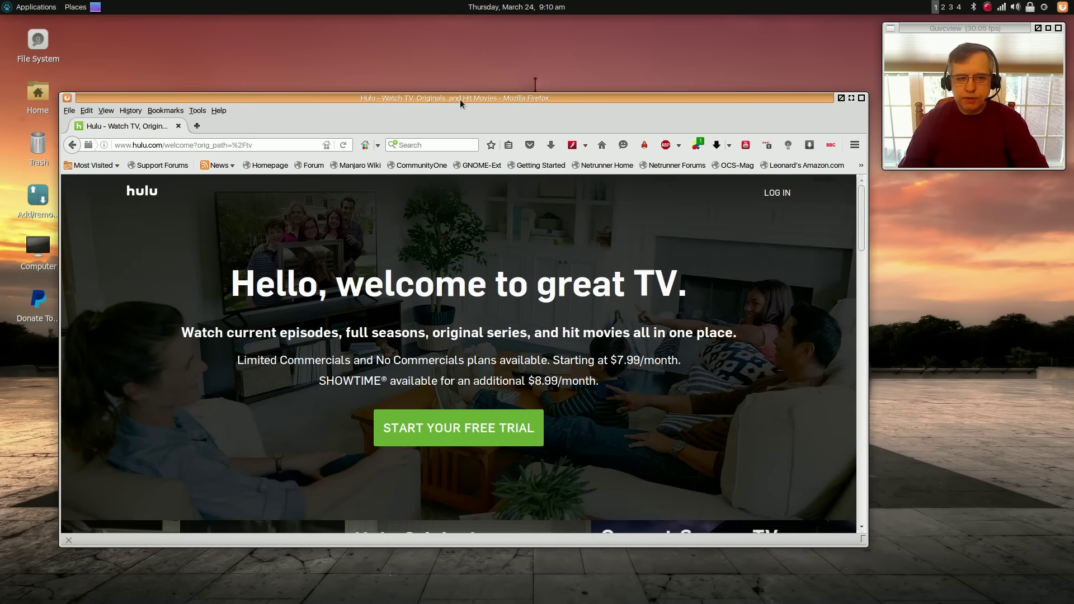